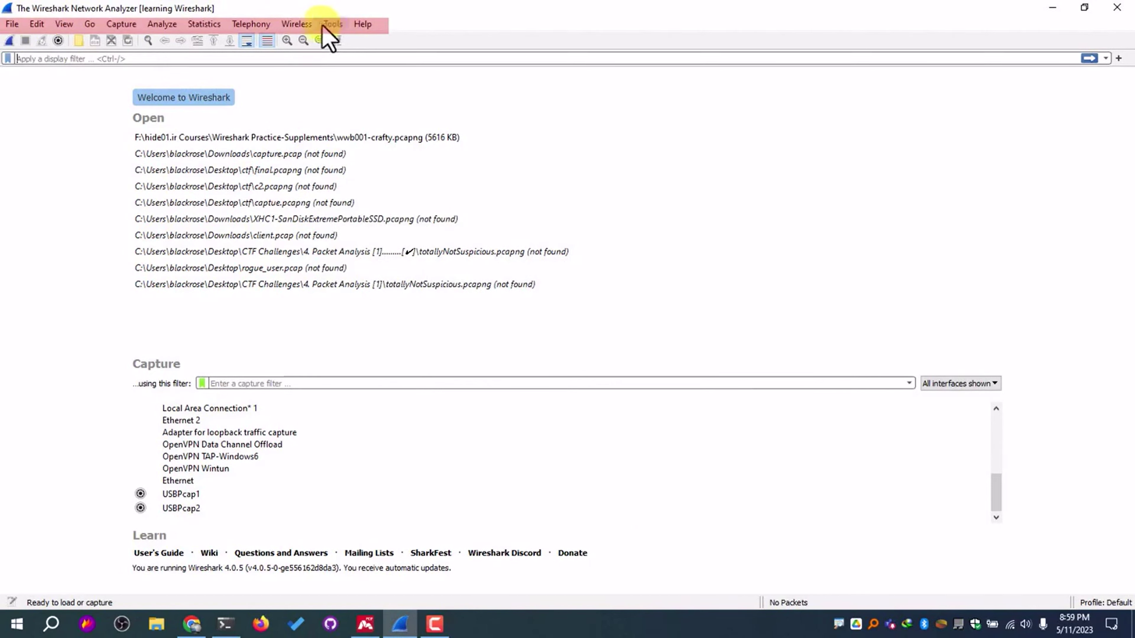
pyautogui.click(18, 25)
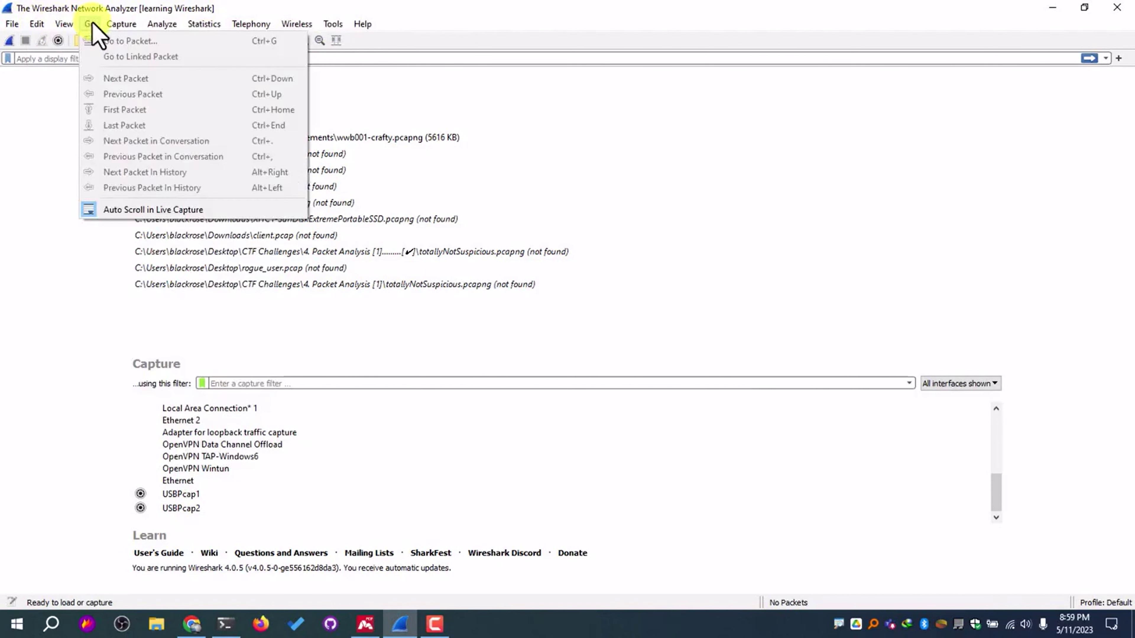
pyautogui.click(492, 12)
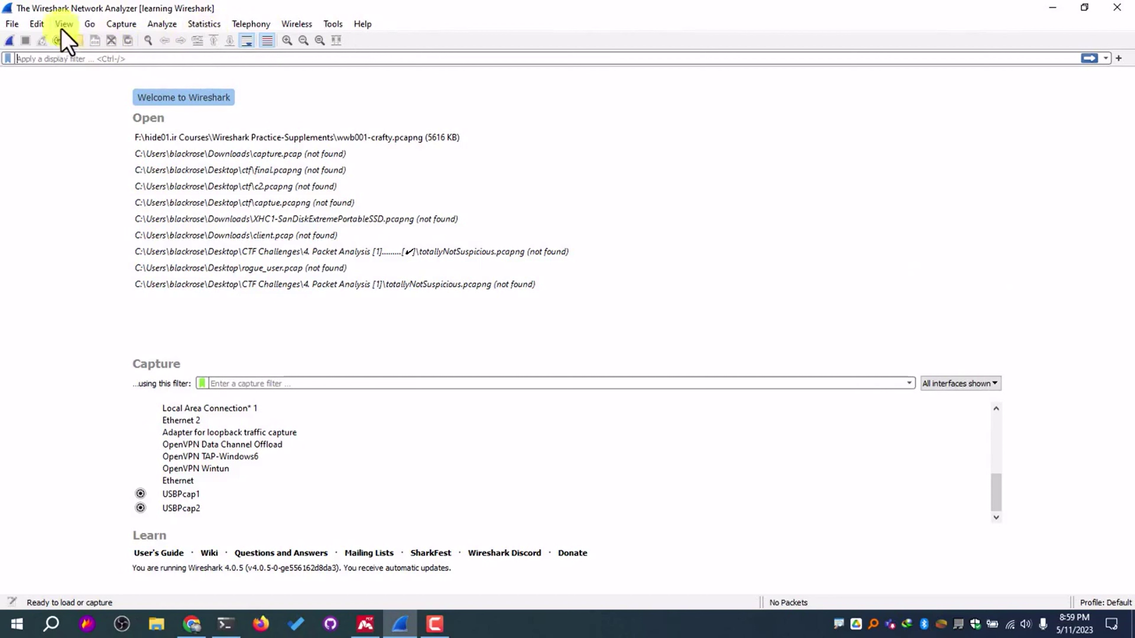
# Set the main toolbar style to Icons & Text in the Appearance preferences and apply the change
pyautogui.click(37, 24)
pyautogui.click(67, 391)
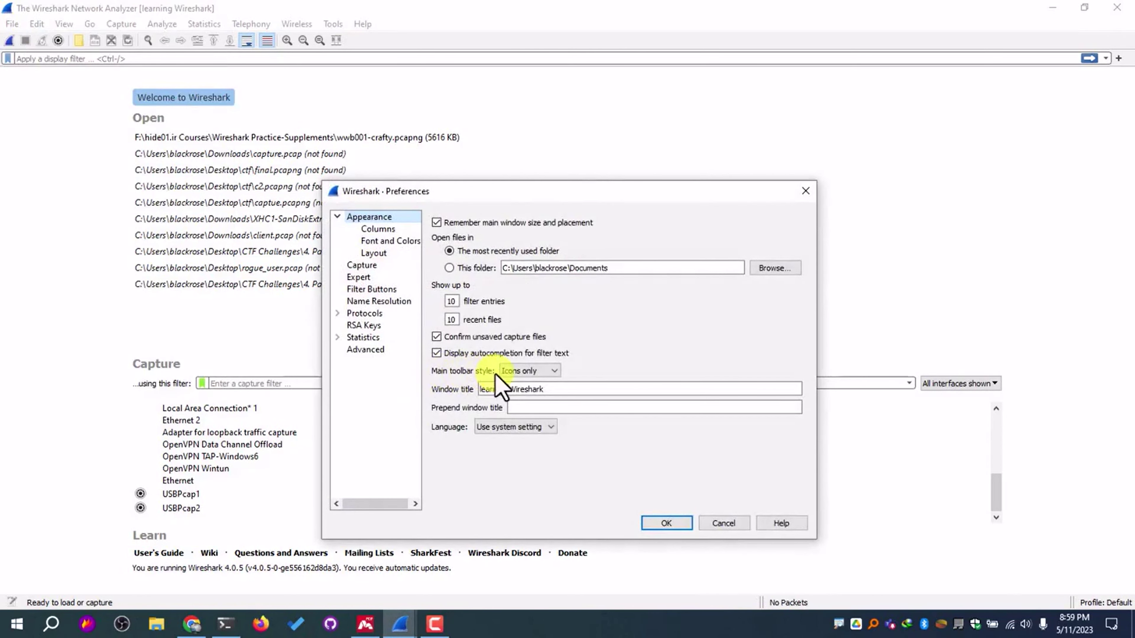
pyautogui.click(527, 370)
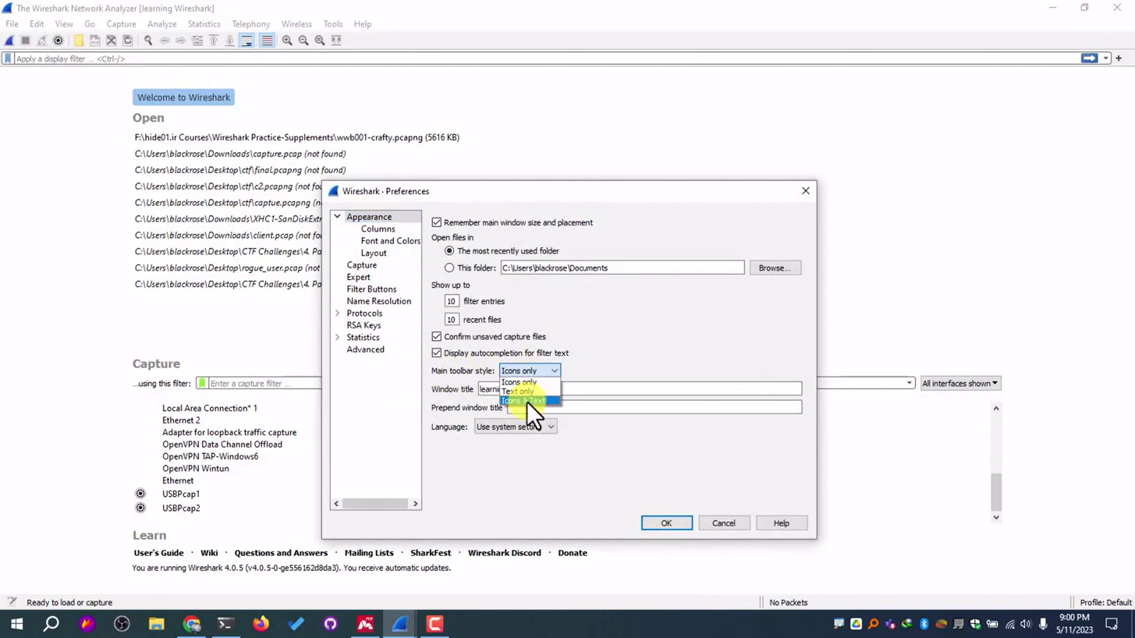
pyautogui.click(527, 402)
pyautogui.click(677, 524)
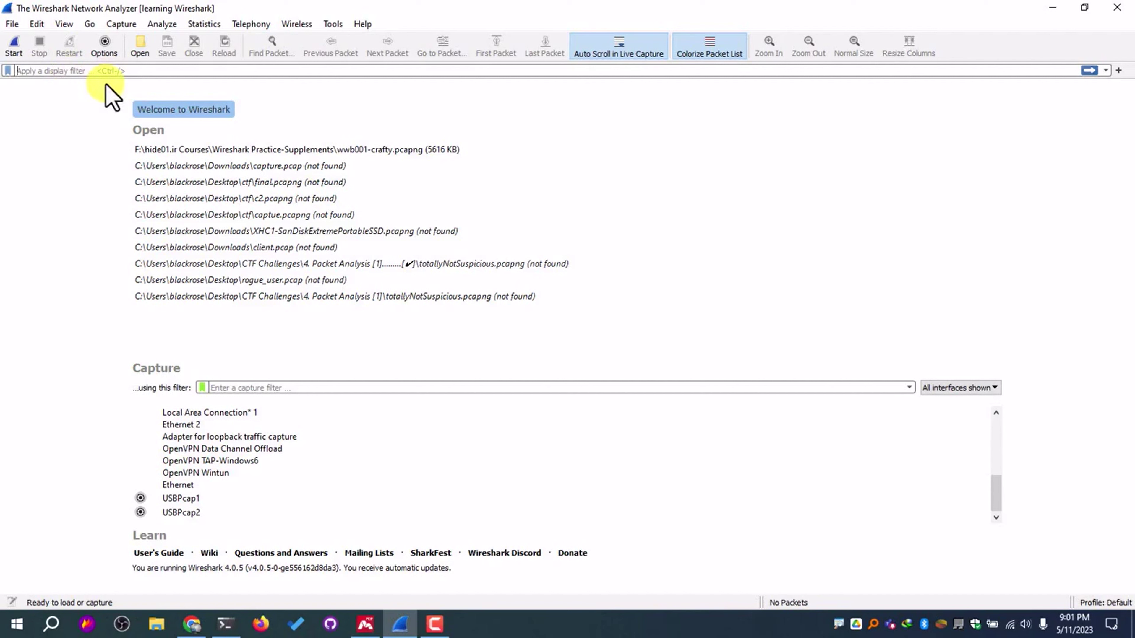
pyautogui.click(259, 388)
pyautogui.click(41, 70)
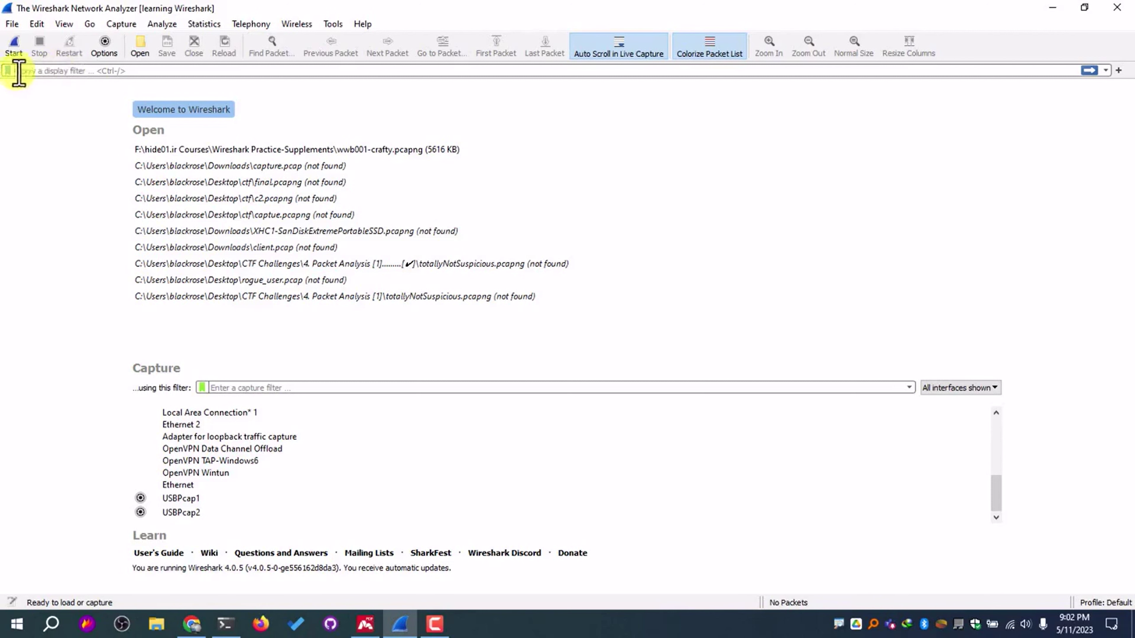
pyautogui.click(243, 388)
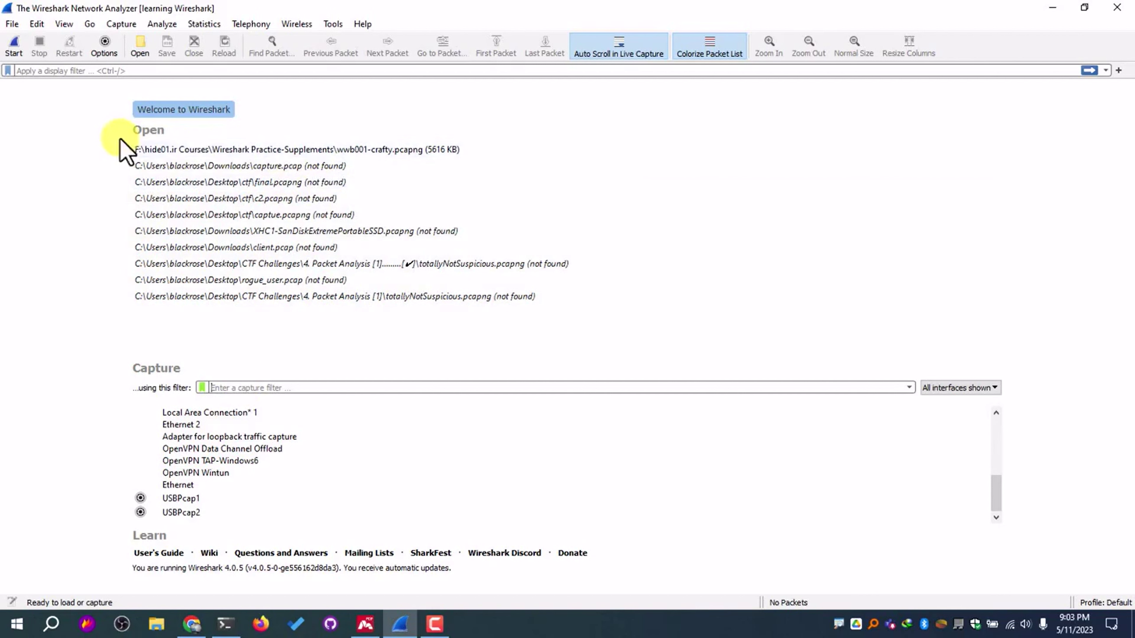
pyautogui.click(148, 130)
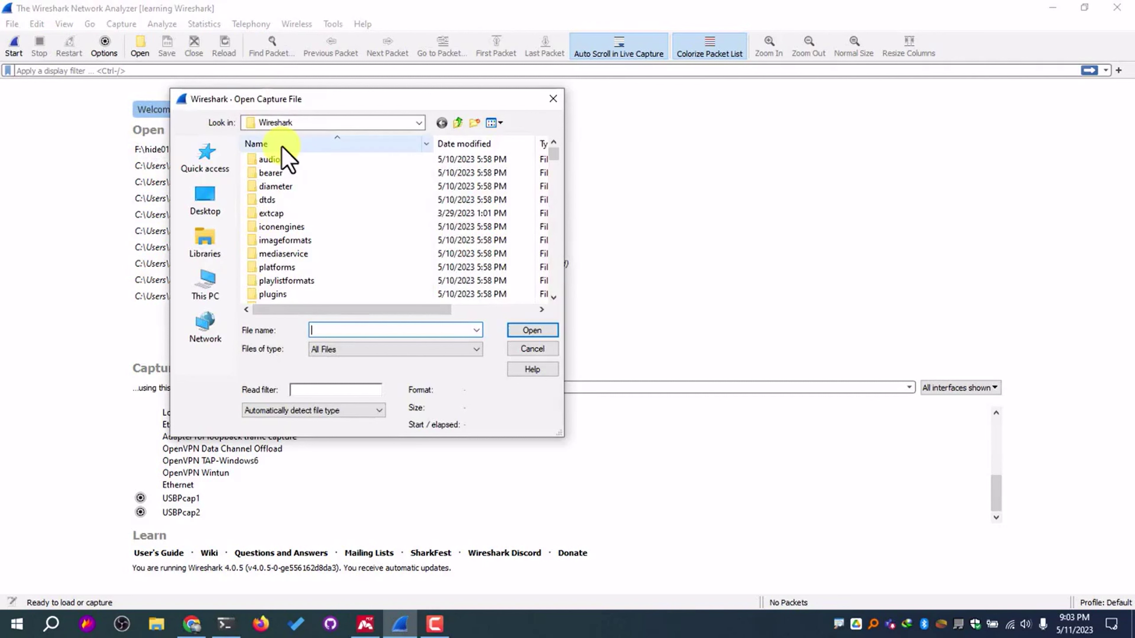
pyautogui.press('Escape')
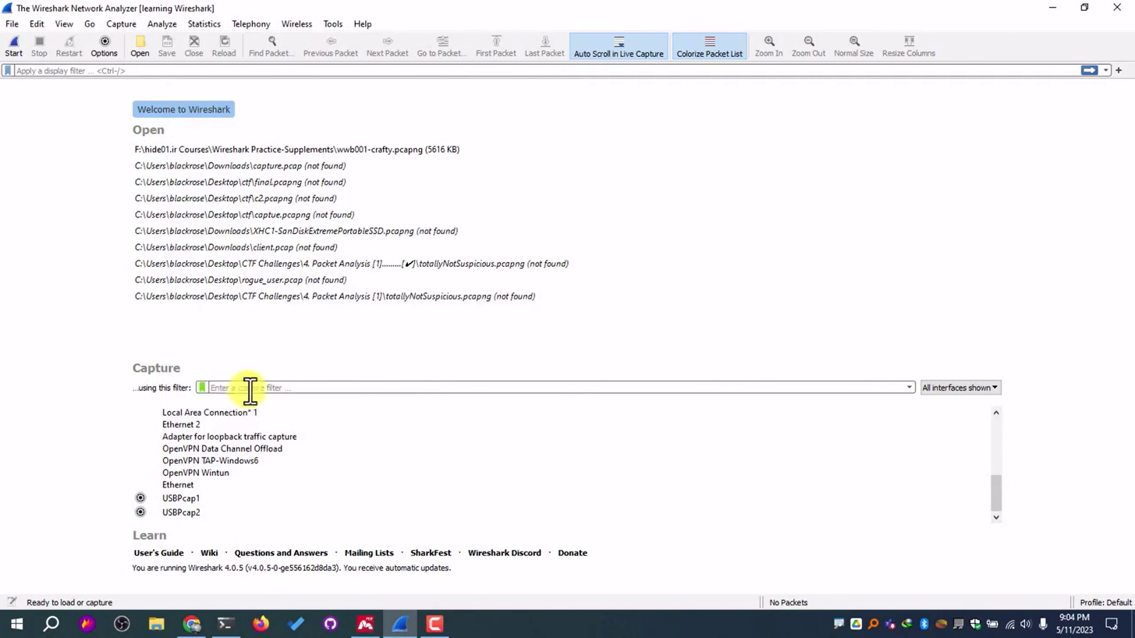
pyautogui.click(266, 388)
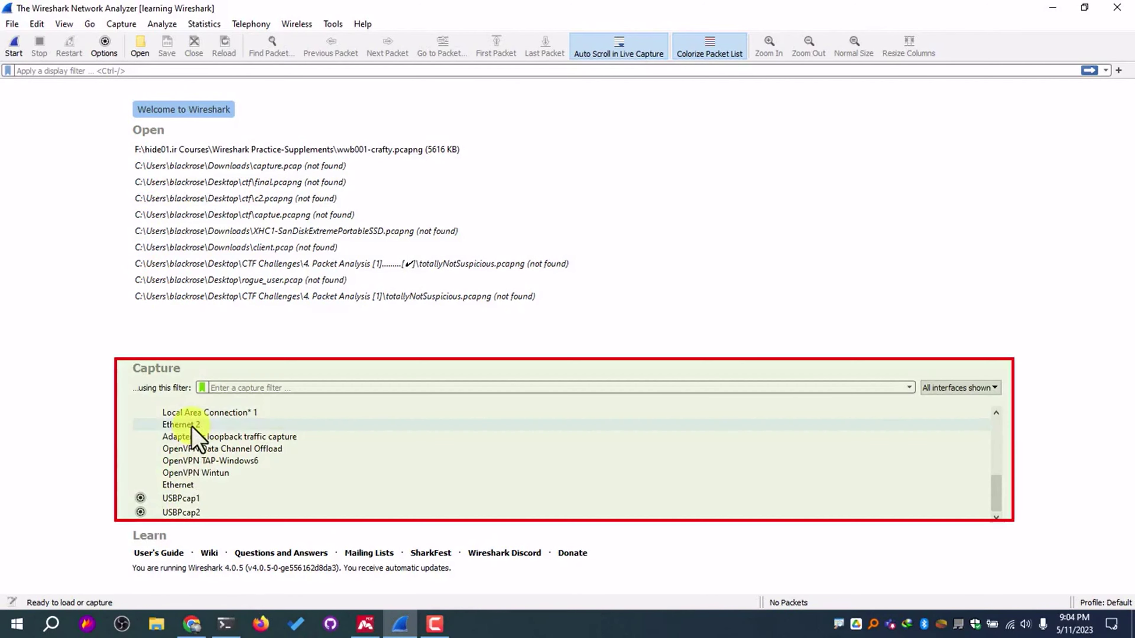
# Find the Wi-Fi interface in the list of capture interfaces and select it
pyautogui.moveTo(192, 428)
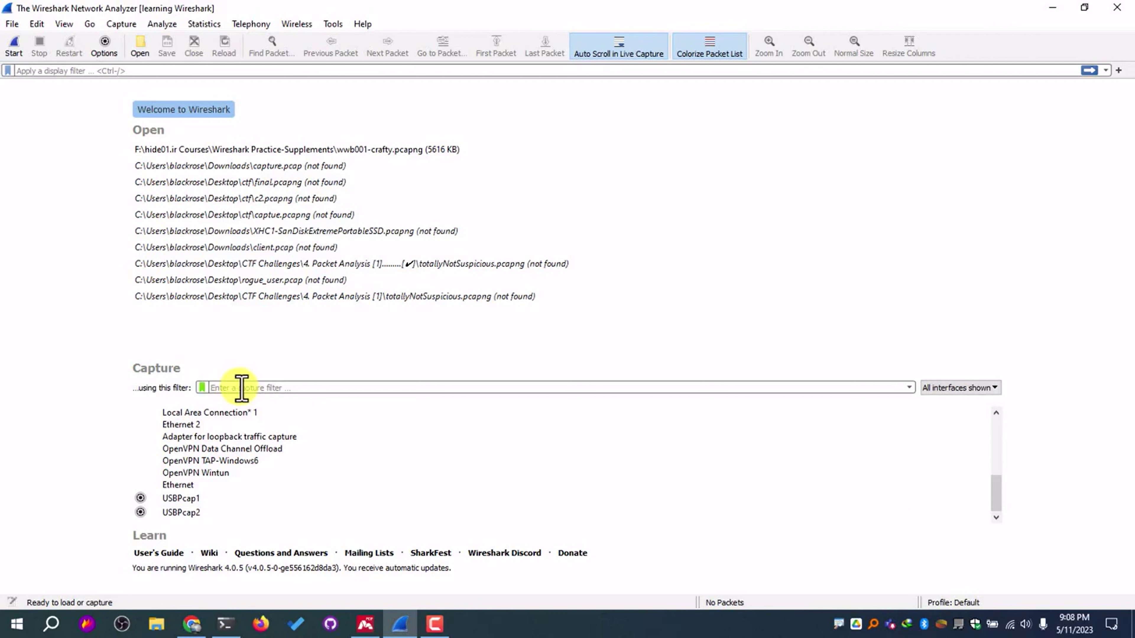
pyautogui.scroll(5, 271, 449)
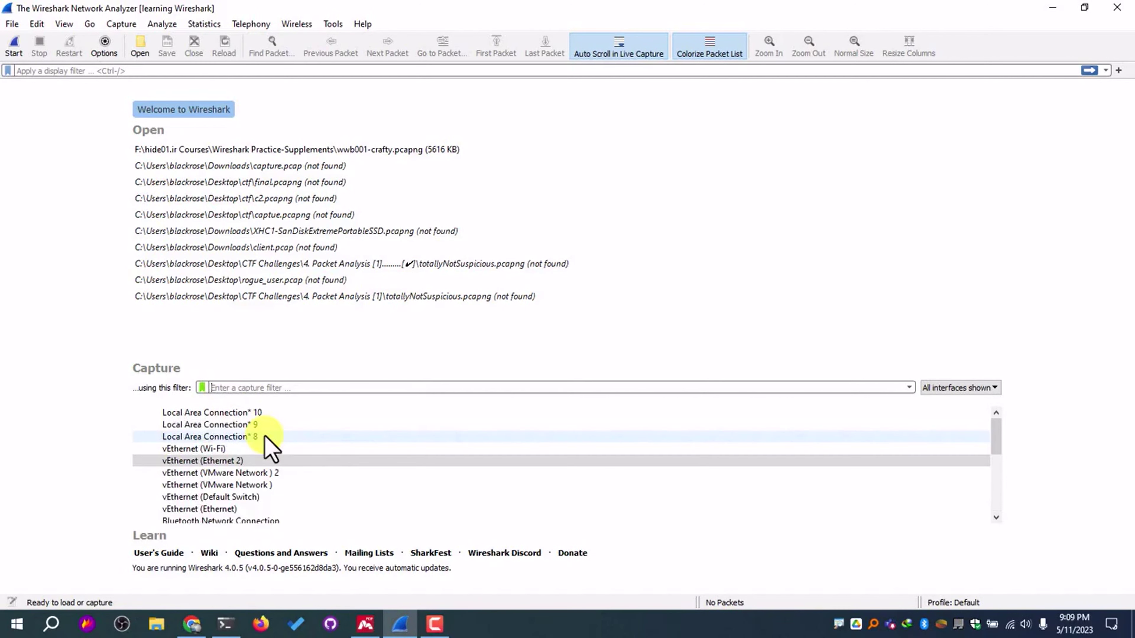
pyautogui.scroll(-3, 268, 447)
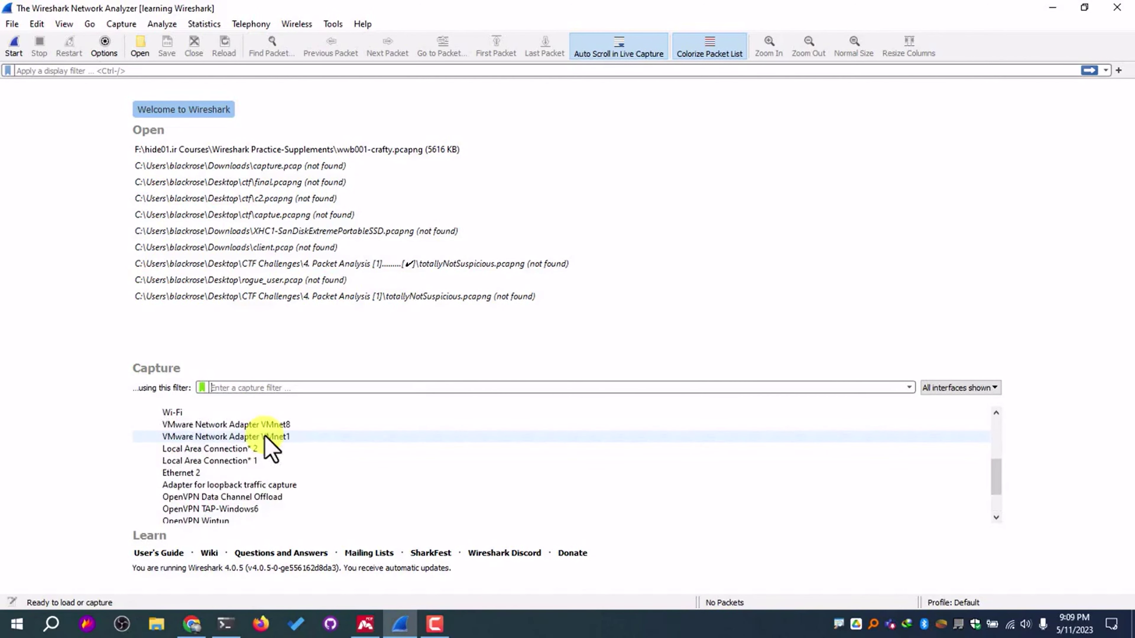
pyautogui.click(187, 414)
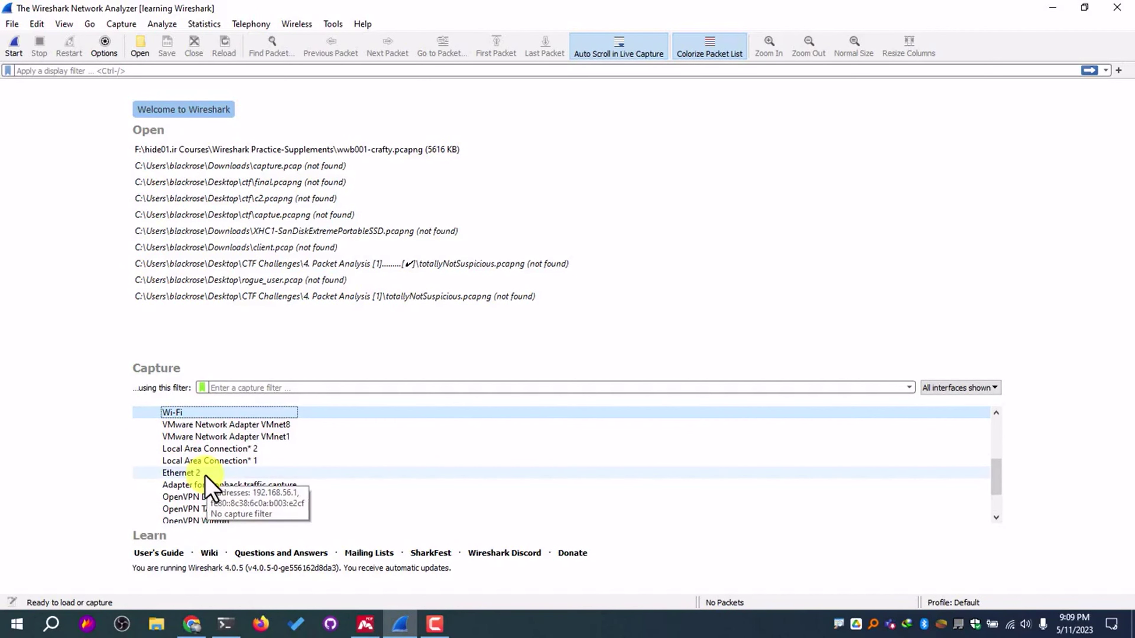
# Add Local Area Connection* 2 and Local Area Connection* 1 to the interface selection, and deselect both again
pyautogui.keyDown('ctrl'); pyautogui.click(201, 451); pyautogui.keyUp('ctrl')
pyautogui.keyDown('ctrl'); pyautogui.click(196, 462); pyautogui.keyUp('ctrl')
pyautogui.keyDown('ctrl'); pyautogui.click(199, 461); pyautogui.keyUp('ctrl')
pyautogui.keyDown('ctrl'); pyautogui.click(213, 450); pyautogui.keyUp('ctrl')
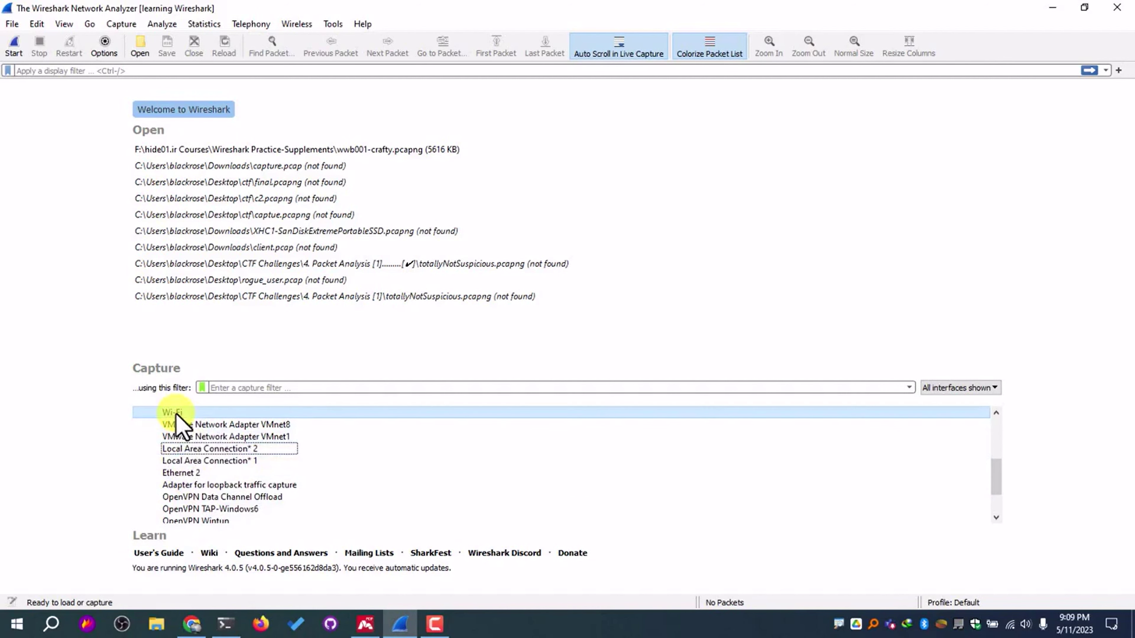
# Capture live traffic on the Wi-Fi interface, enlarging the packet list pane while it runs, and stop the capture
pyautogui.rightClick(176, 415)
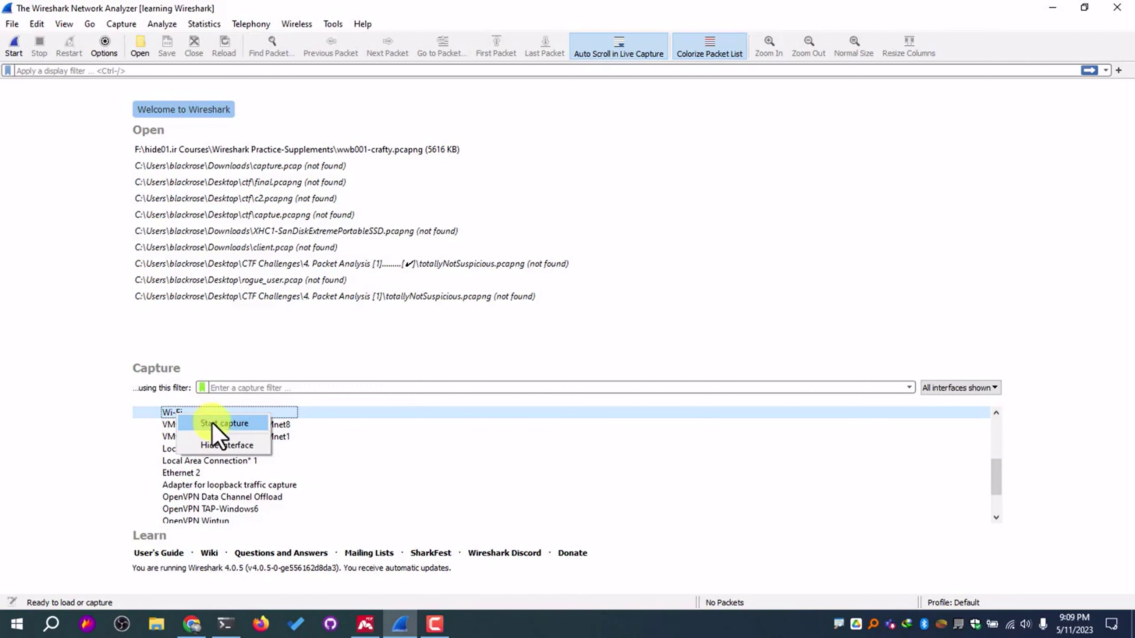
pyautogui.click(235, 427)
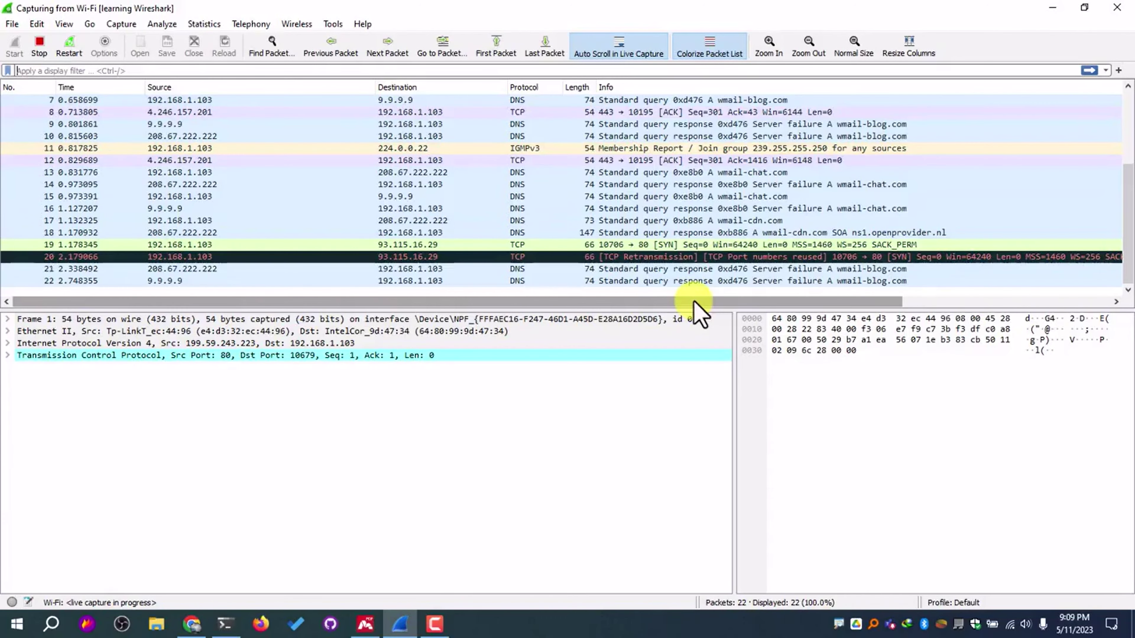
pyautogui.moveTo(436, 308); pyautogui.dragTo(395, 464)
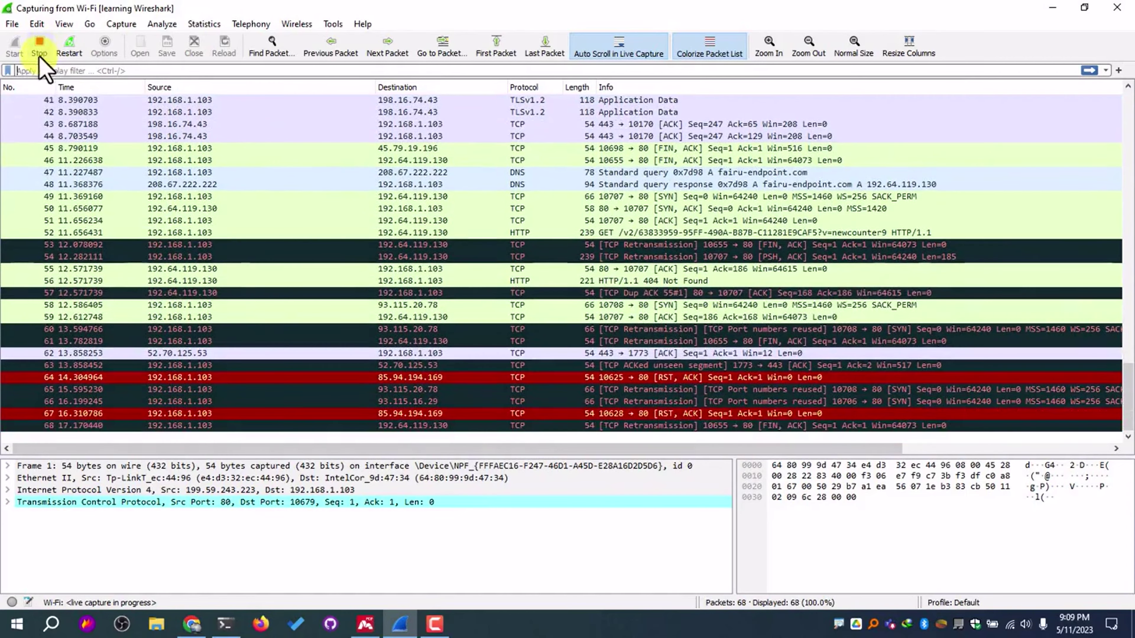
pyautogui.click(40, 44)
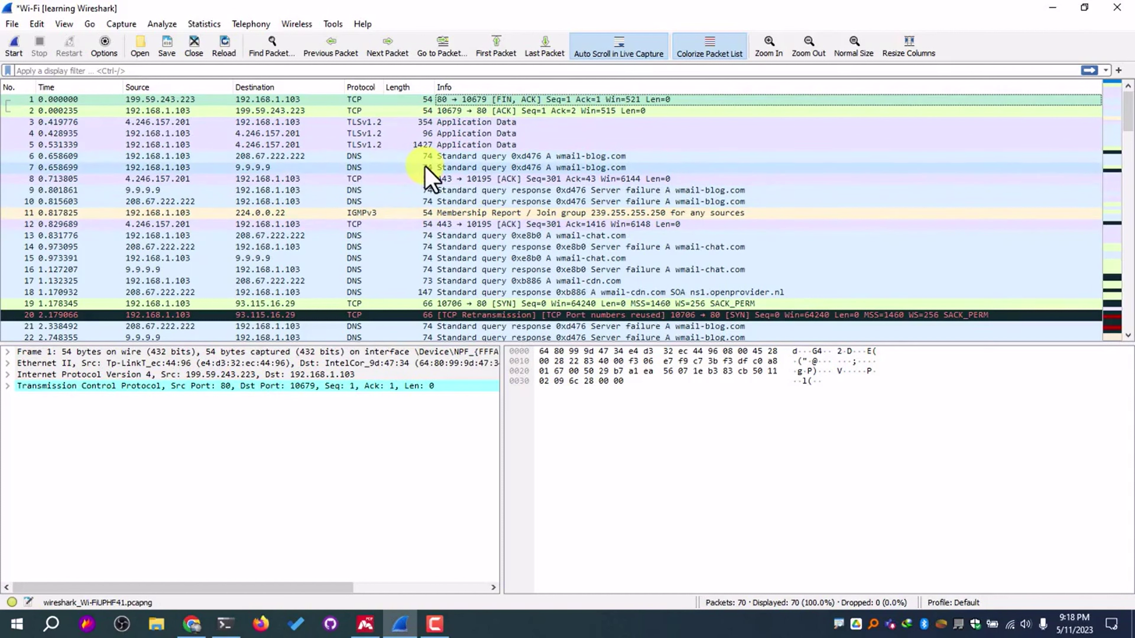
# Apply the display filter dns to the captured packets
pyautogui.click(89, 72)
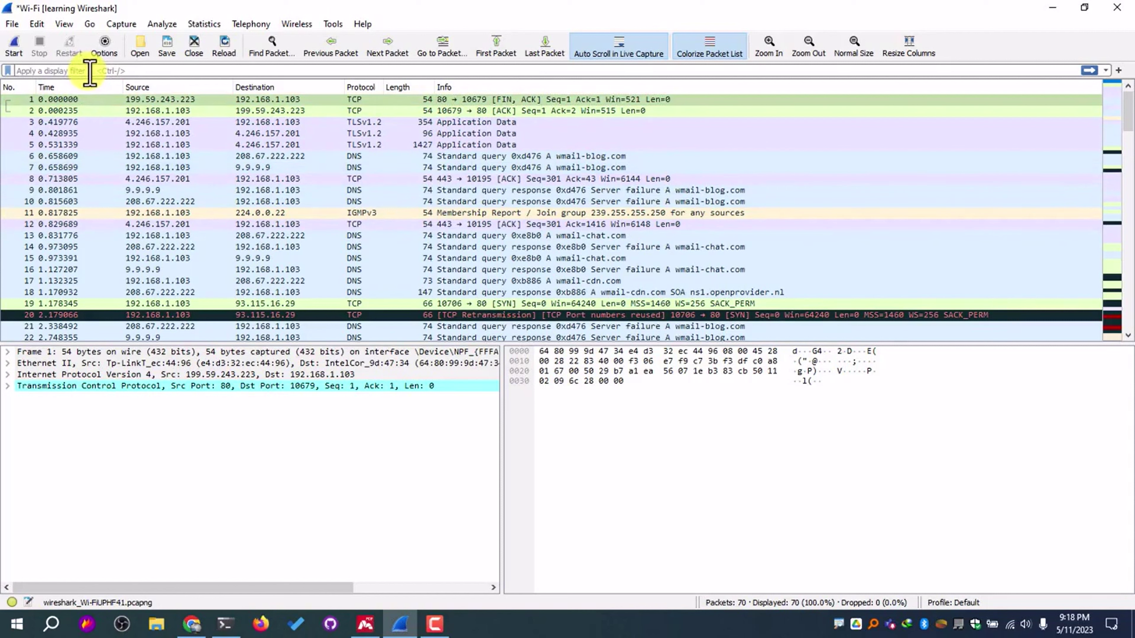
pyautogui.write('dn')
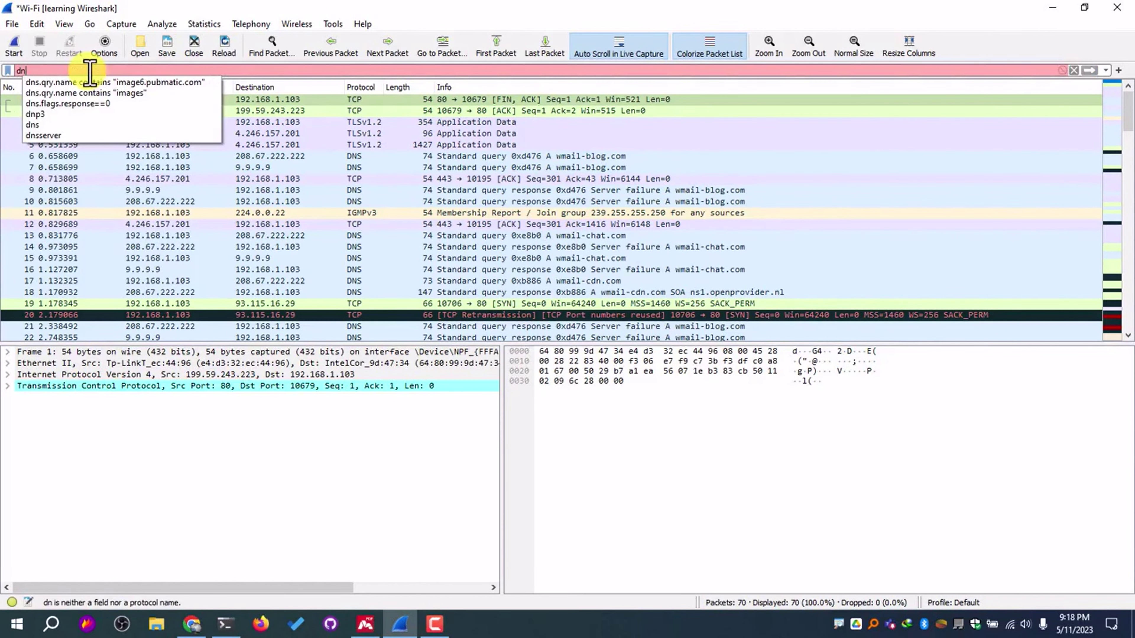
pyautogui.write('s')
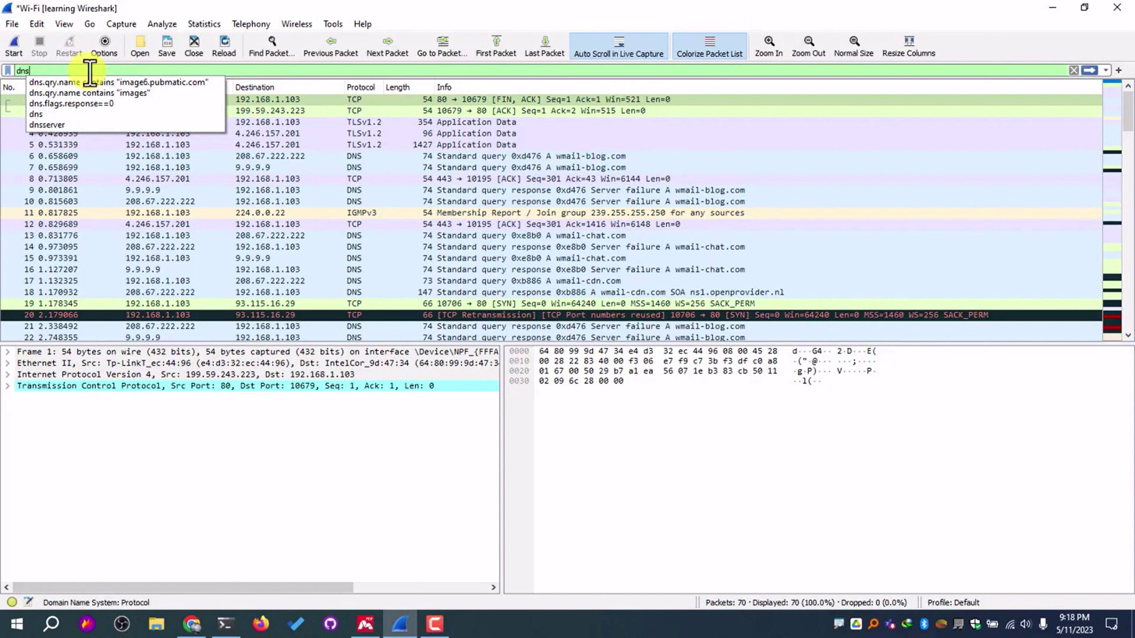
pyautogui.press('Return')
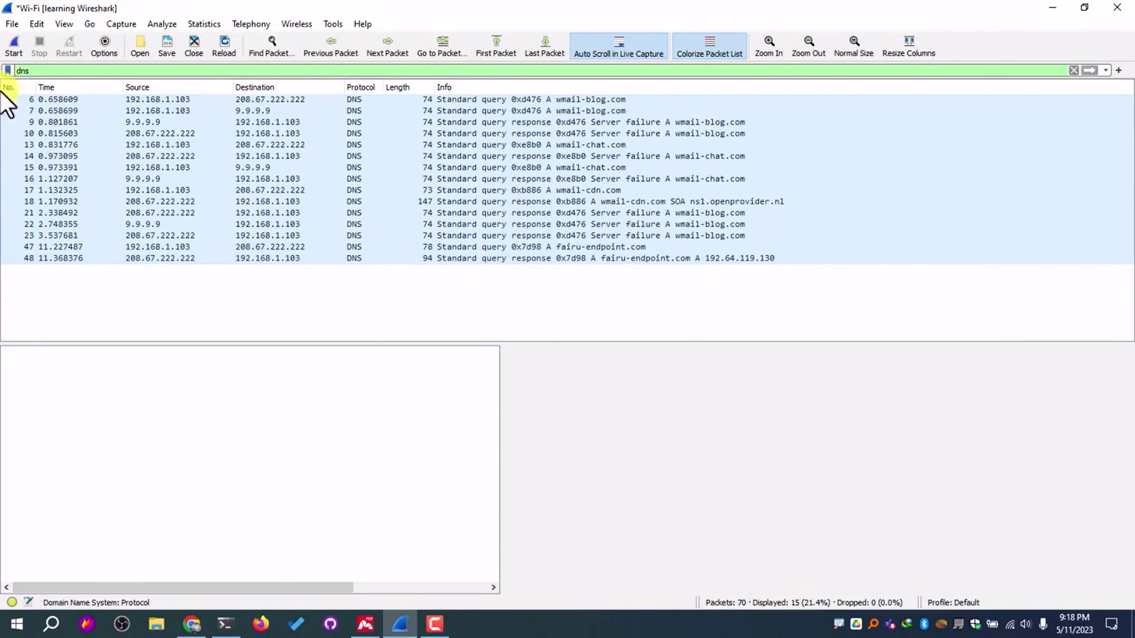
# Clear the dns display filter to list all captured packets again
pyautogui.doubleClick(29, 70)
pyautogui.press('BackSpace')
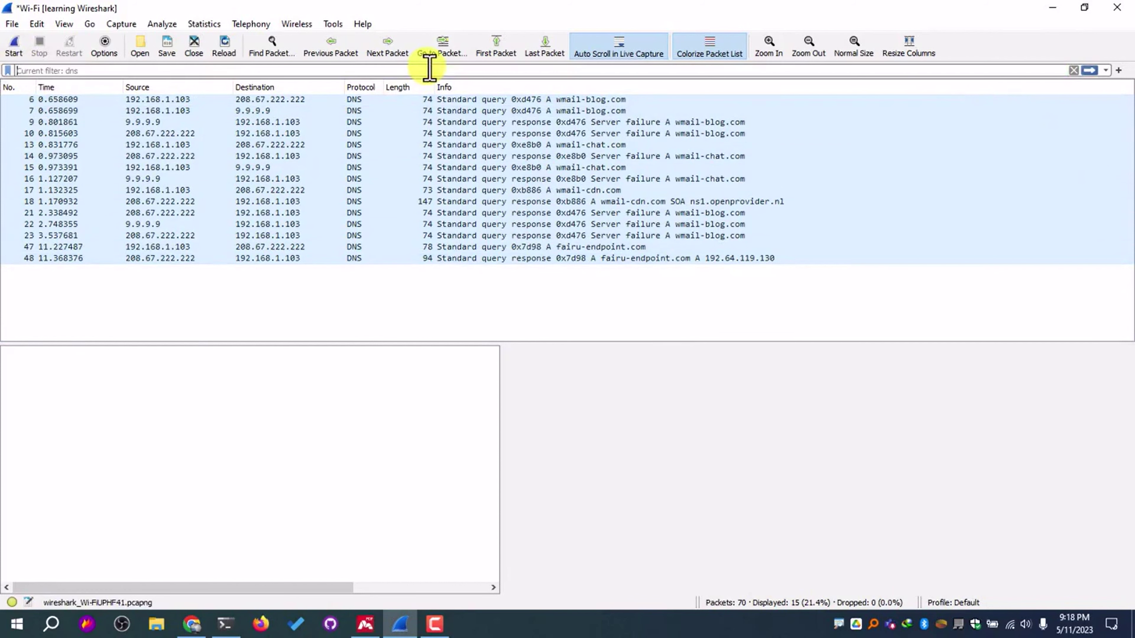
pyautogui.press('Return')
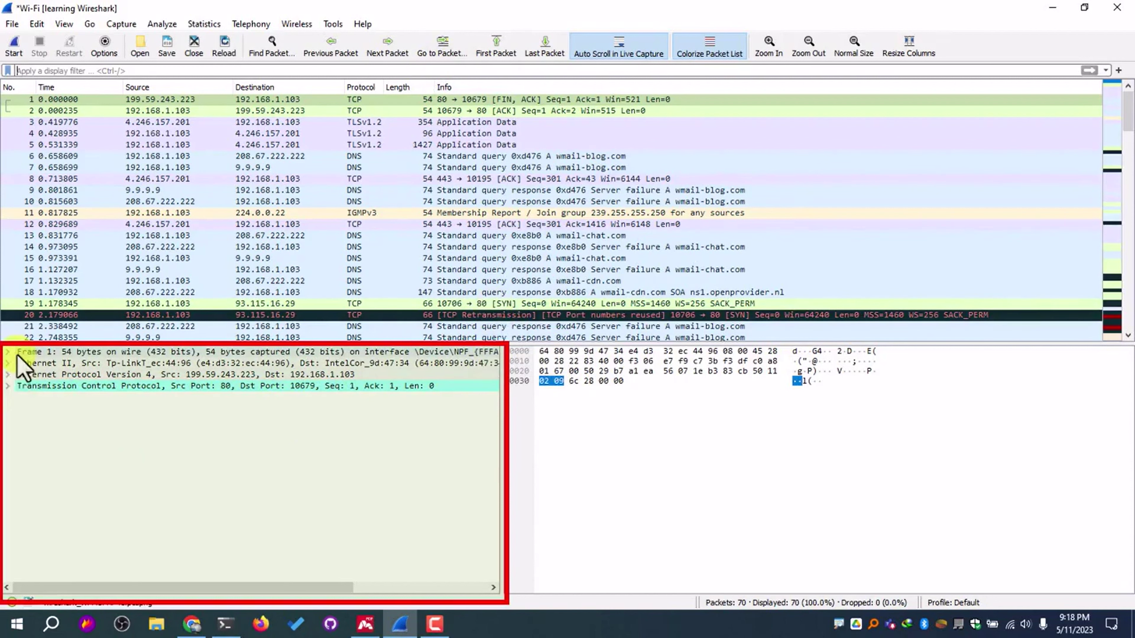
# Examine the Frame section in the details of packet 1 and collapse it again
pyautogui.click(27, 353)
pyautogui.click(8, 352)
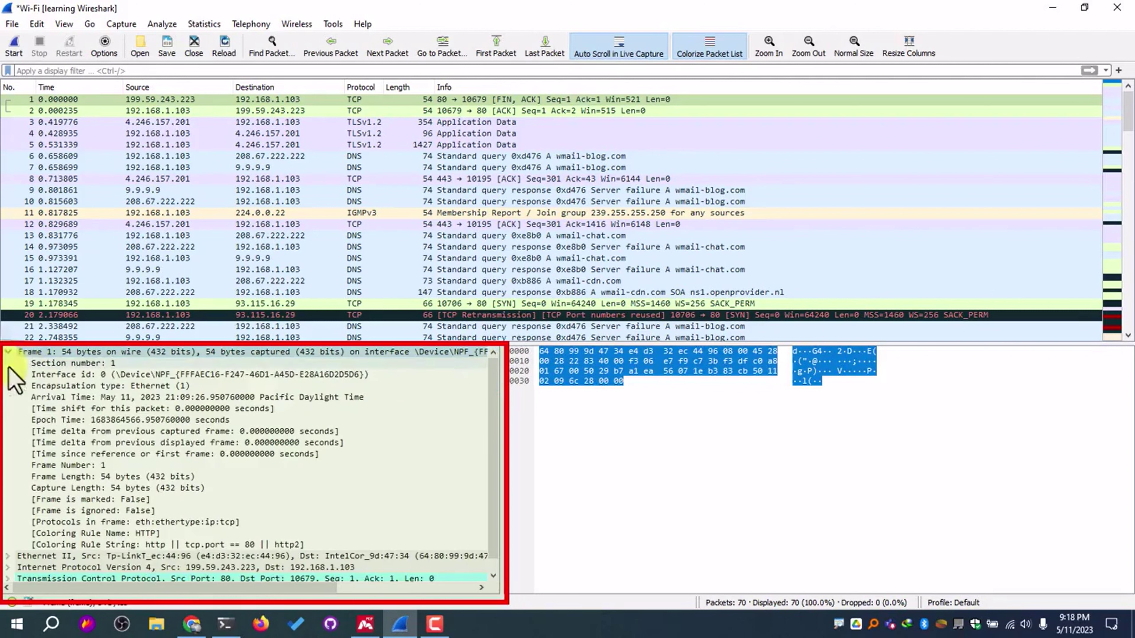
pyautogui.click(8, 351)
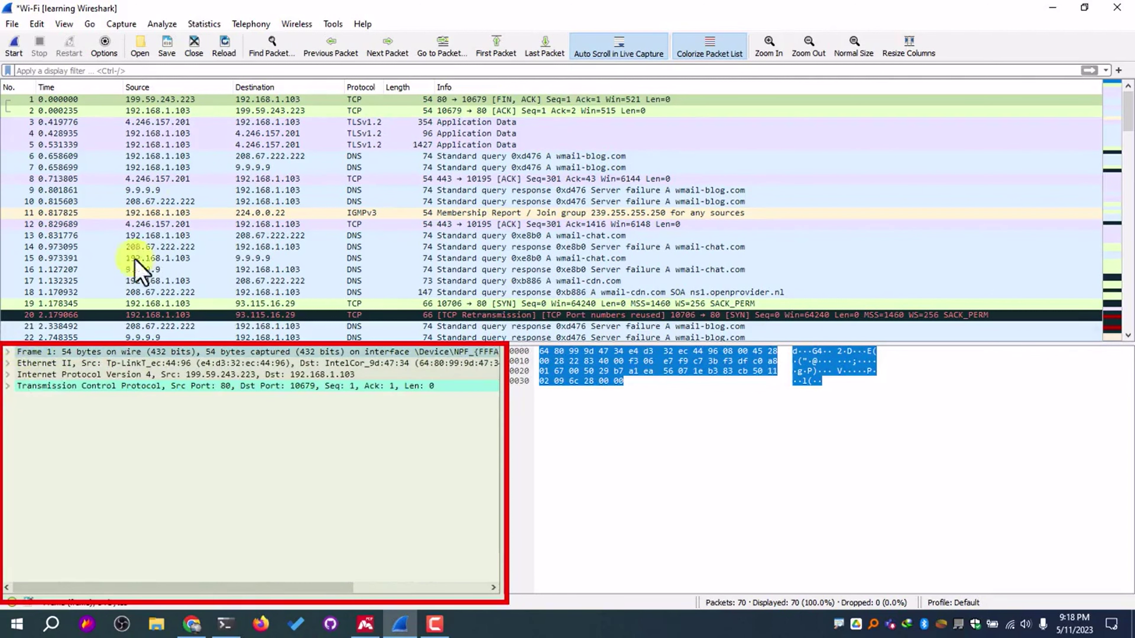
# Examine the length, protocol and Transmission Control Protocol details of packet 1, and the source port of packet 2
pyautogui.click(418, 99)
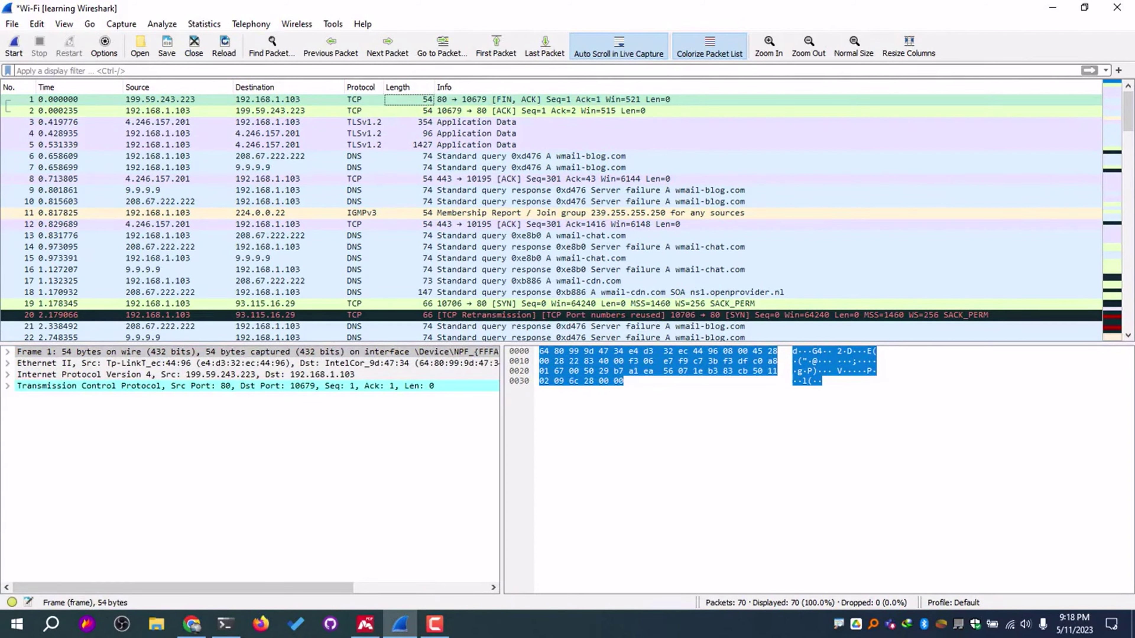
pyautogui.click(357, 100)
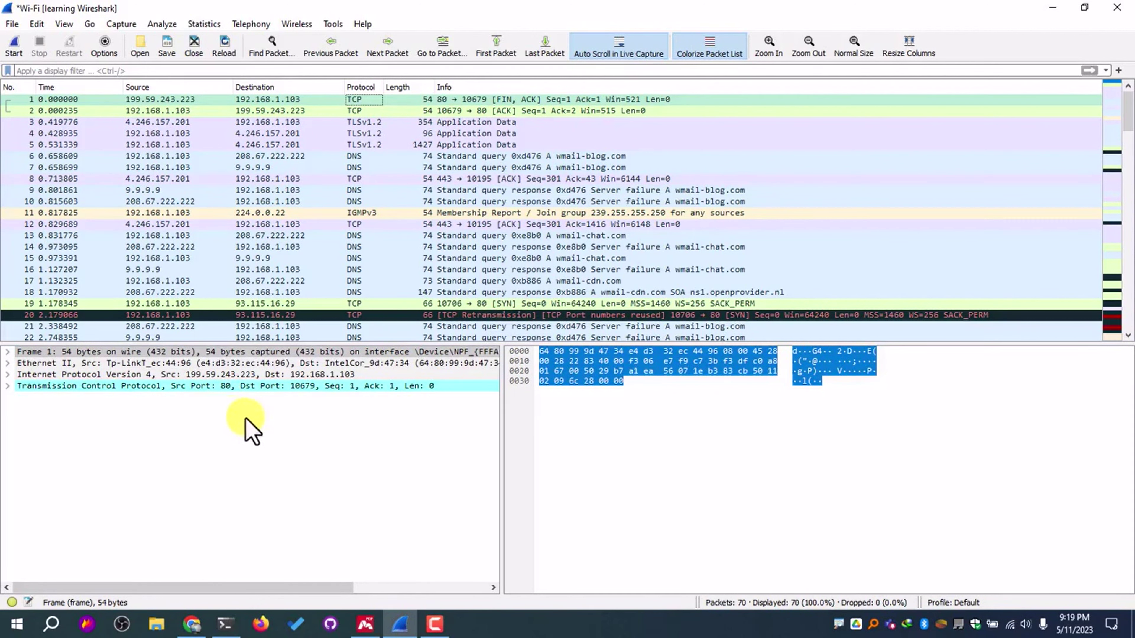
pyautogui.doubleClick(84, 389)
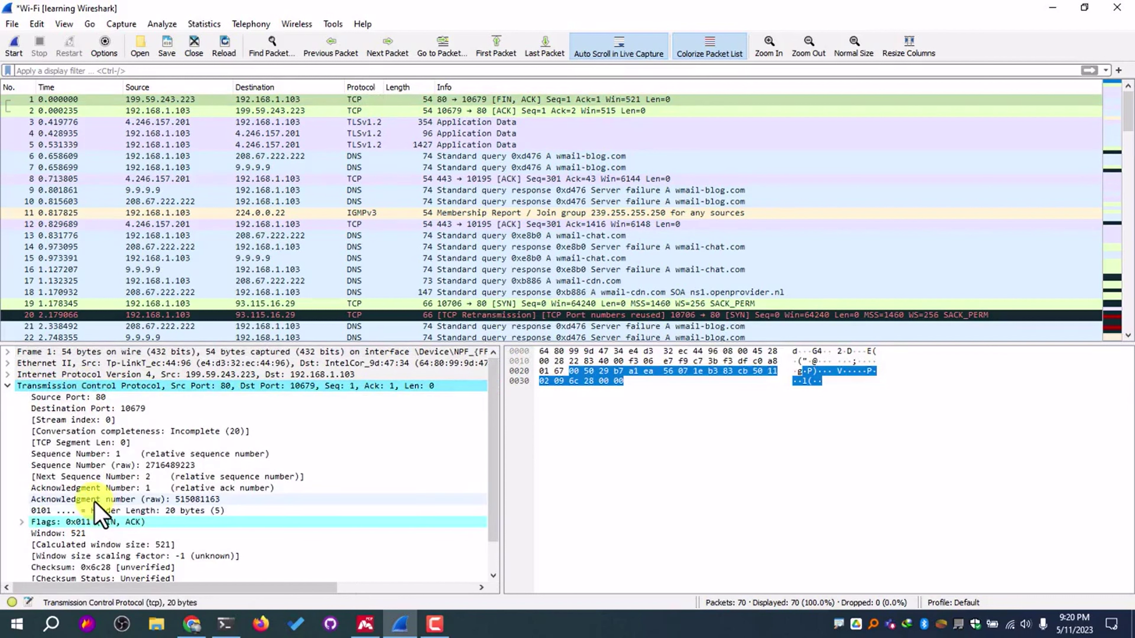
pyautogui.click(7, 386)
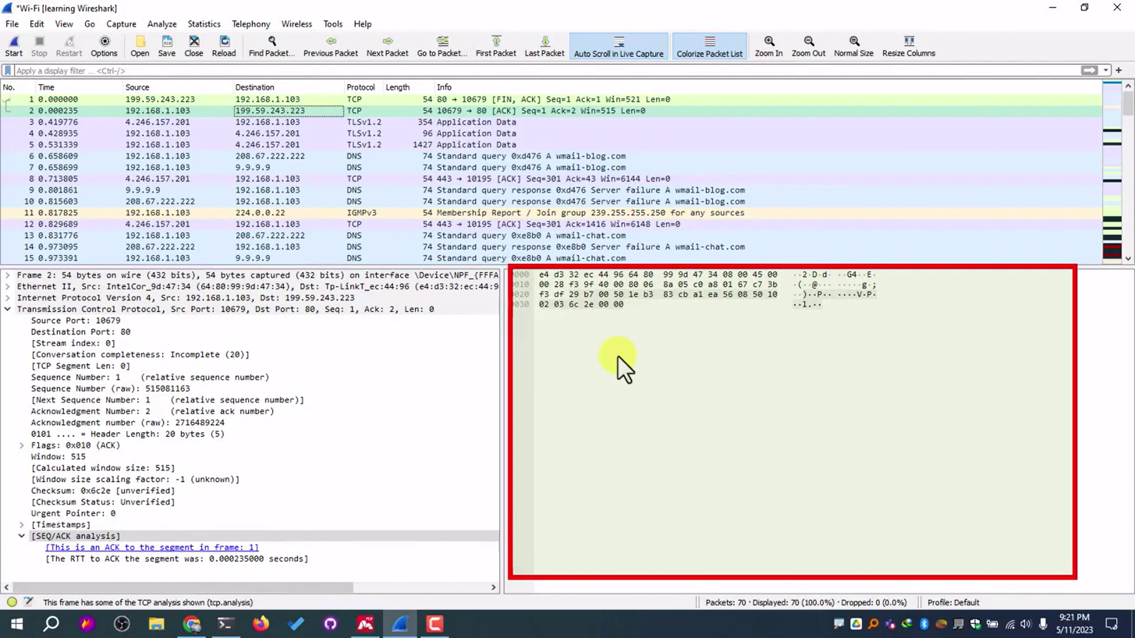
pyautogui.click(85, 321)
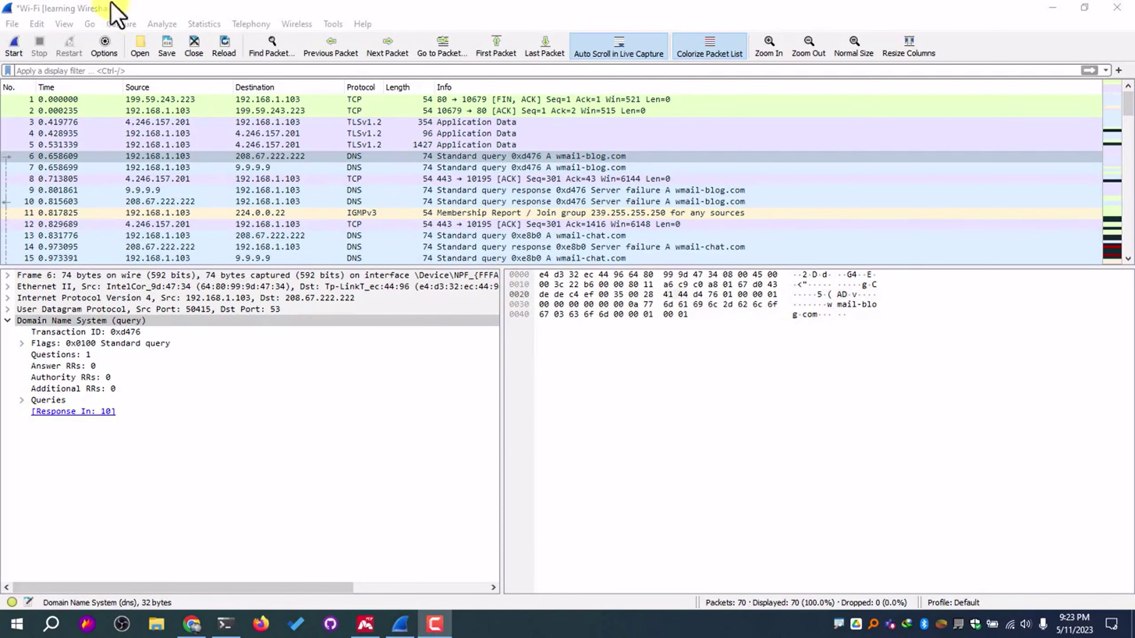
# Try the alternative pane layouts in the preferences and reselect the one with pane 1 above panes 2 and 3 side by side
pyautogui.click(36, 26)
pyautogui.click(66, 391)
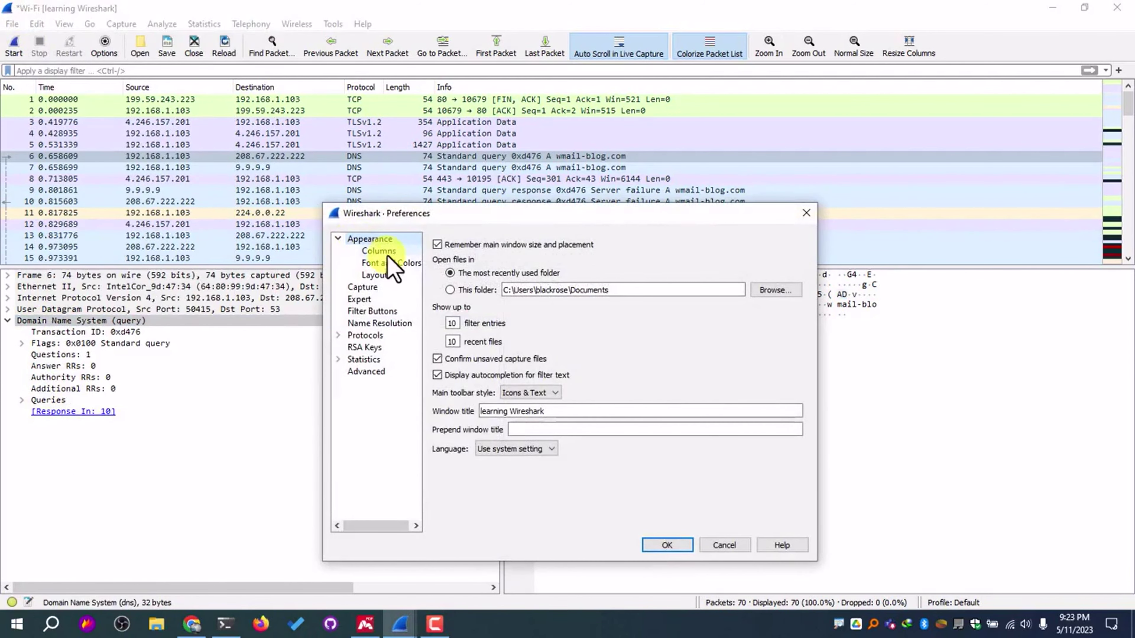
pyautogui.click(373, 275)
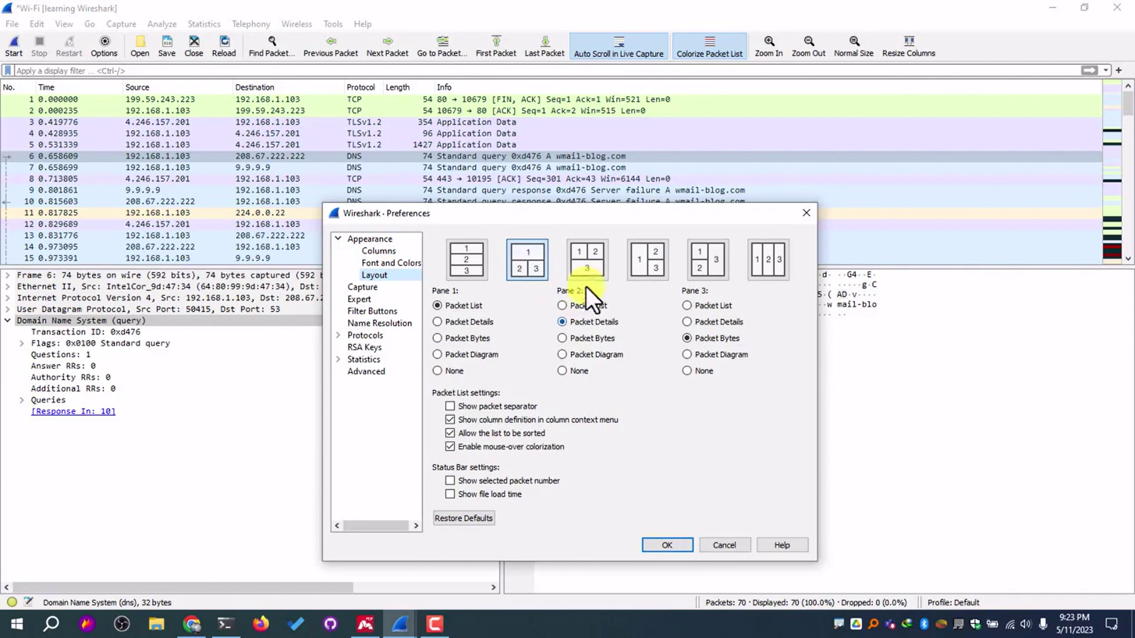
pyautogui.click(586, 257)
pyautogui.click(639, 257)
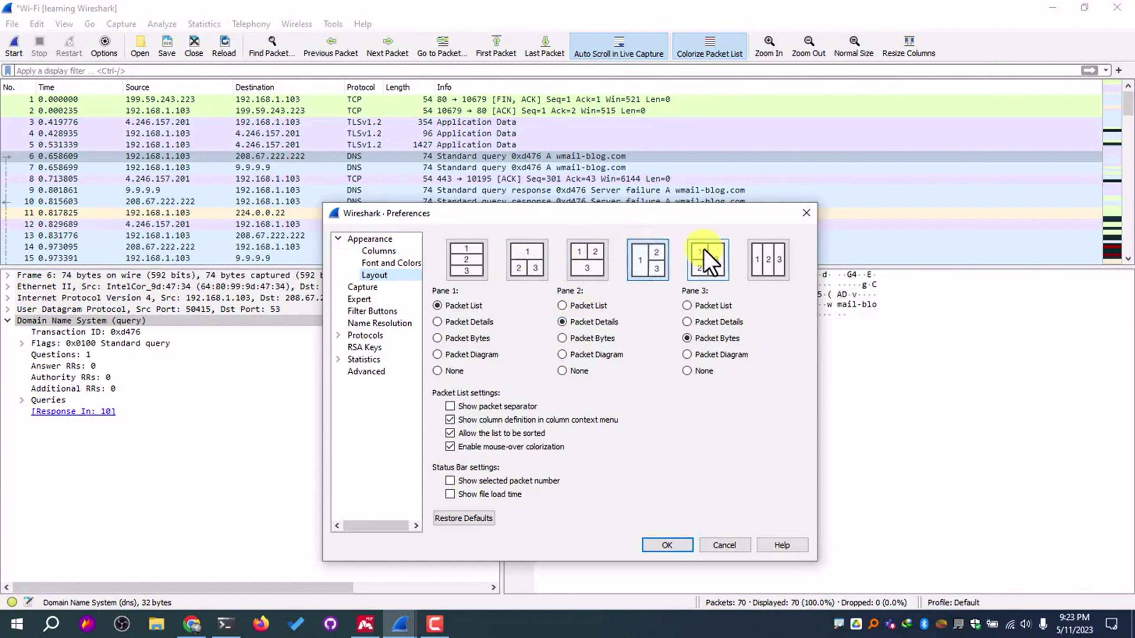
pyautogui.click(707, 256)
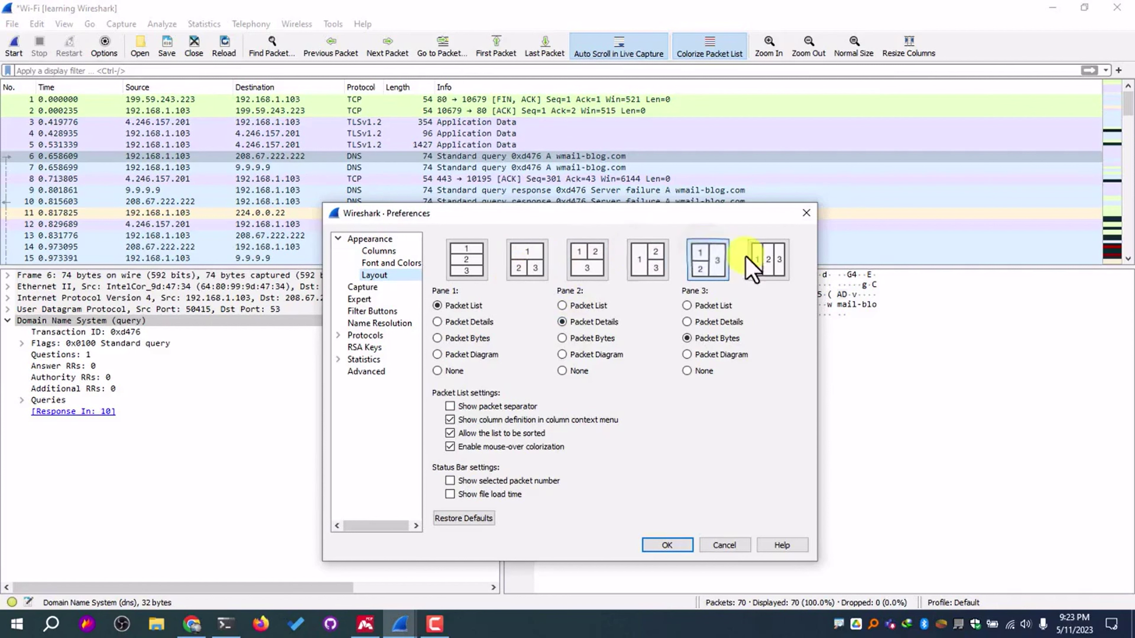
pyautogui.click(527, 260)
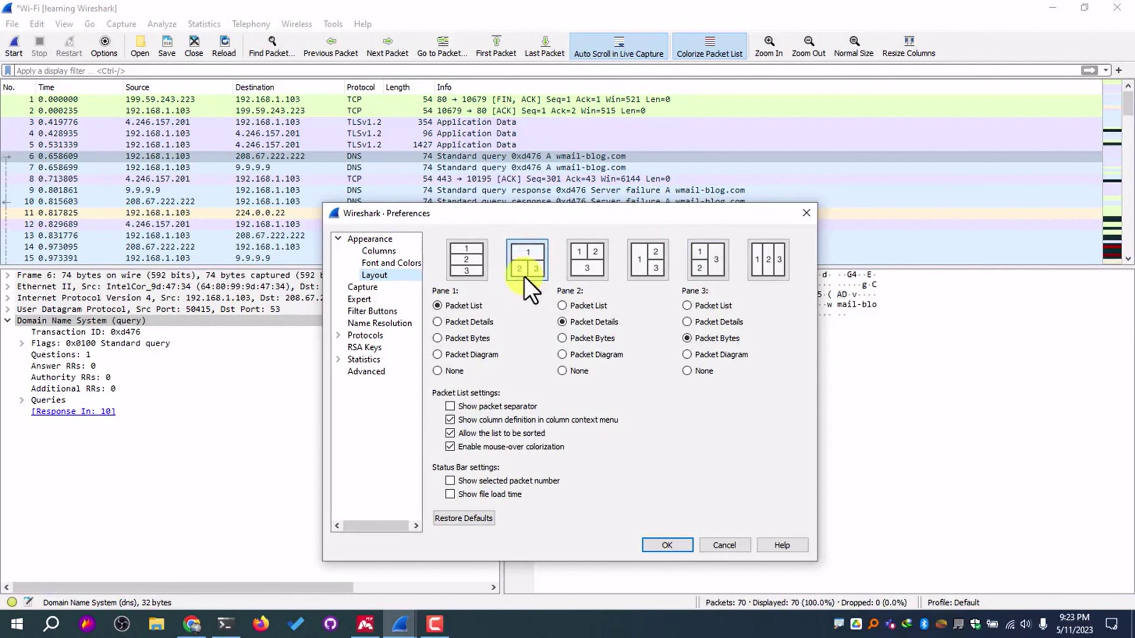
pyautogui.press('Return')
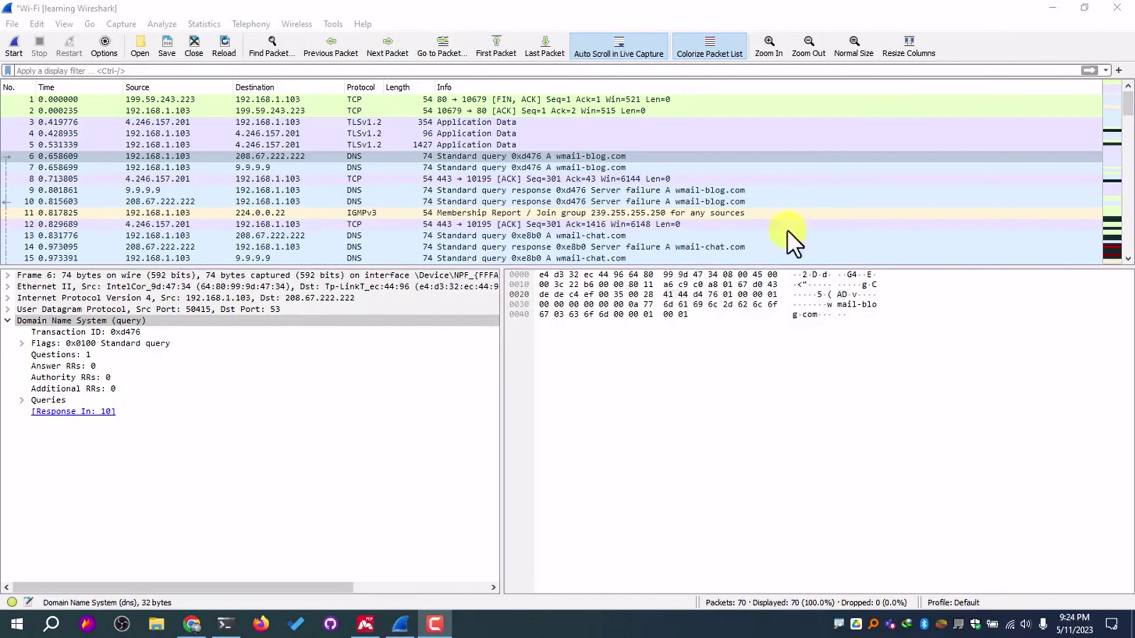
# Save the captured packets to the Desktop as a pcapng file named test
pyautogui.click(261, 9)
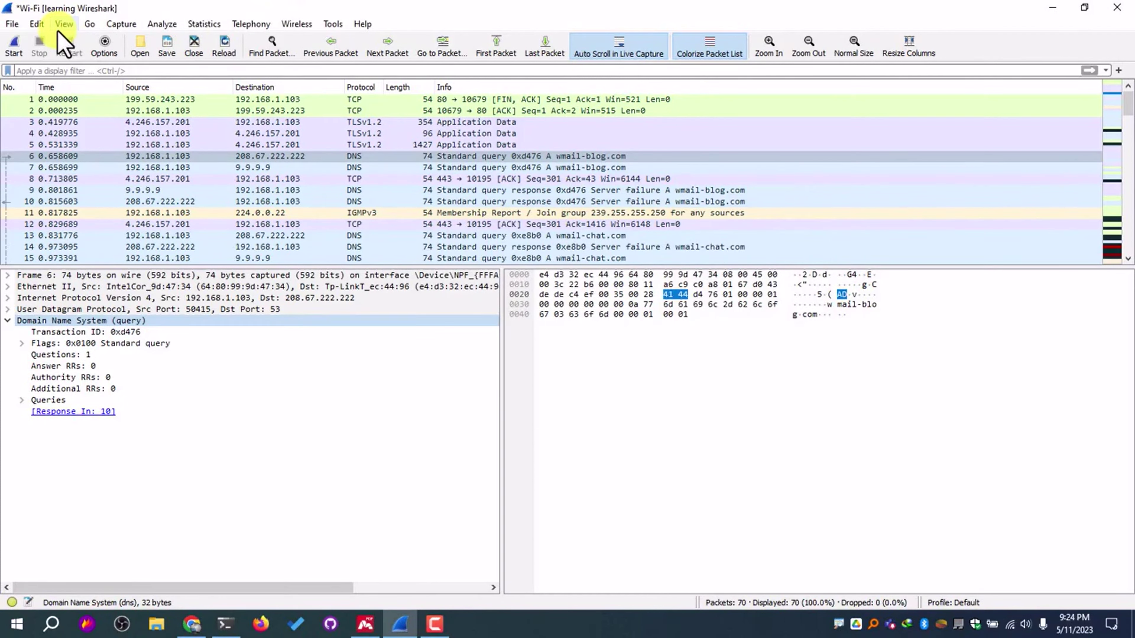
pyautogui.click(10, 25)
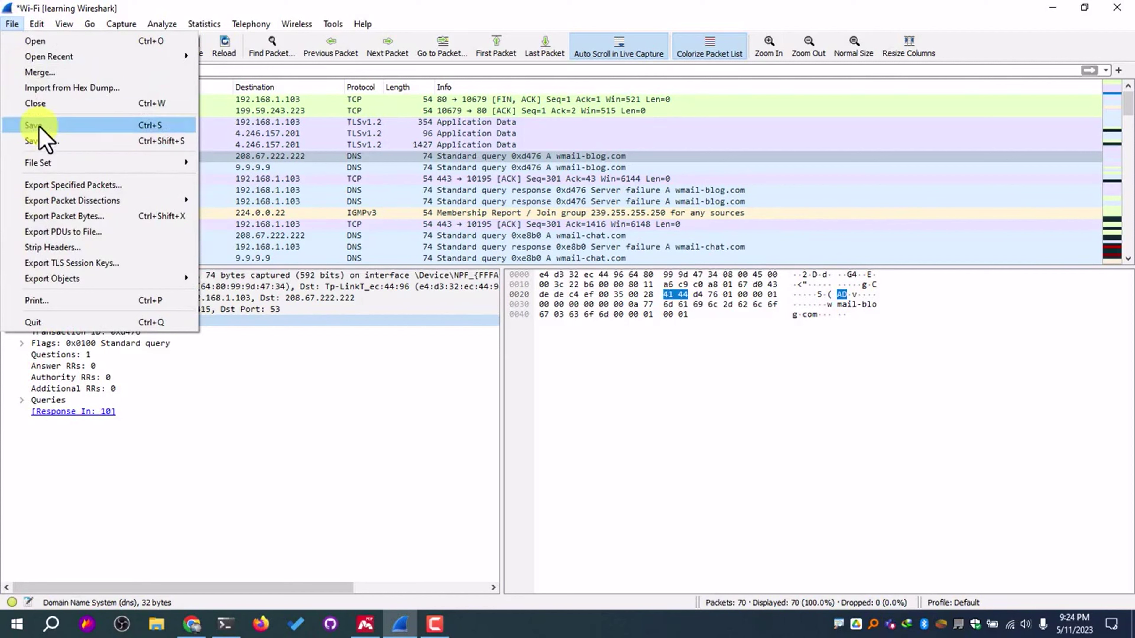
pyautogui.click(41, 141)
pyautogui.click(326, 366)
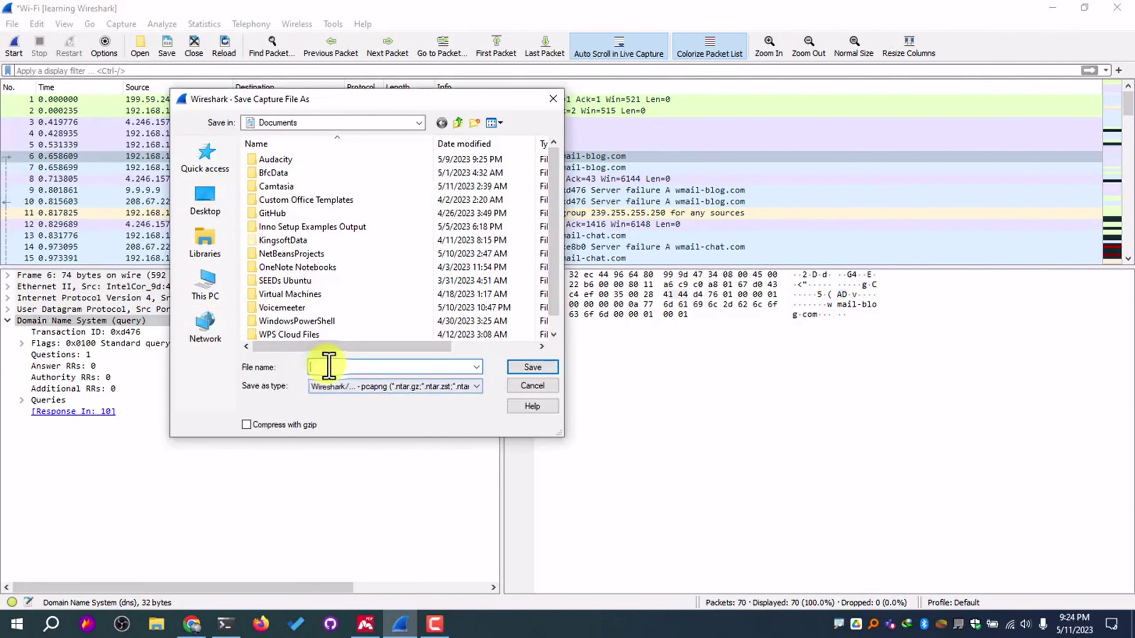
pyautogui.write('test')
pyautogui.click(204, 195)
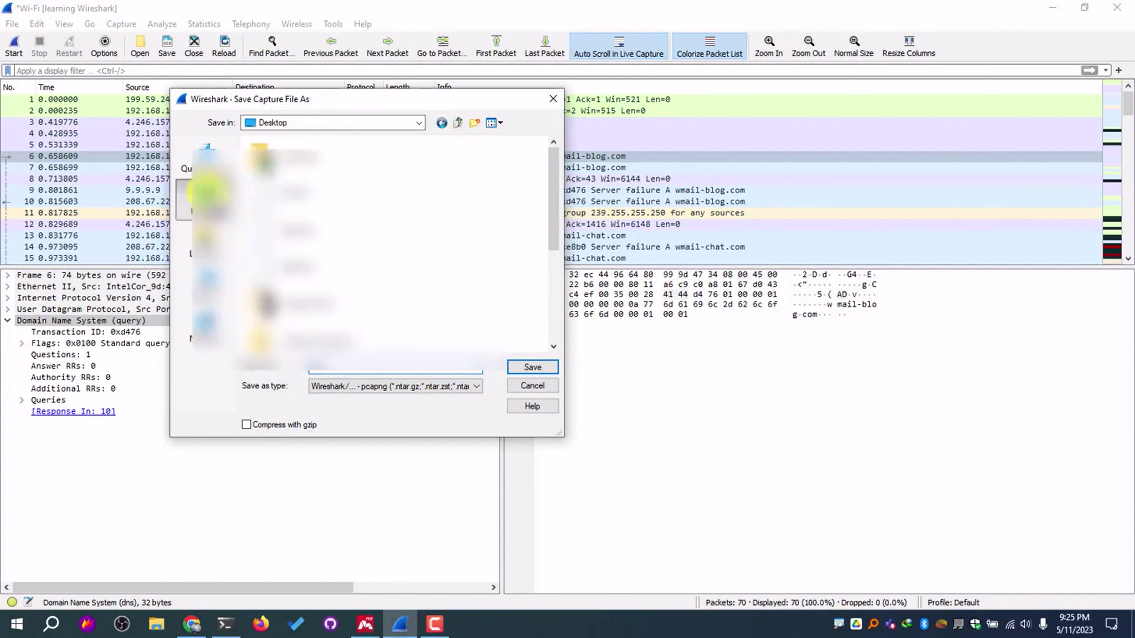
pyautogui.click(533, 367)
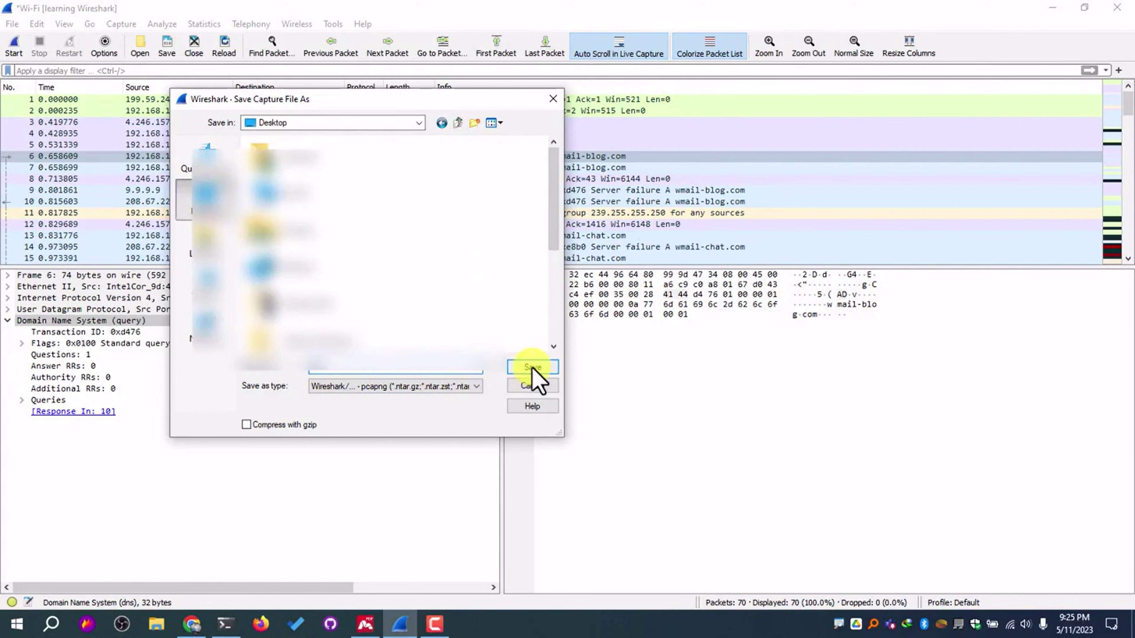
# Minimize the capture window and move the test.pcapng file to the middle of the desktop
pyautogui.click(1051, 6)
pyautogui.moveTo(20, 49); pyautogui.dragTo(567, 306)
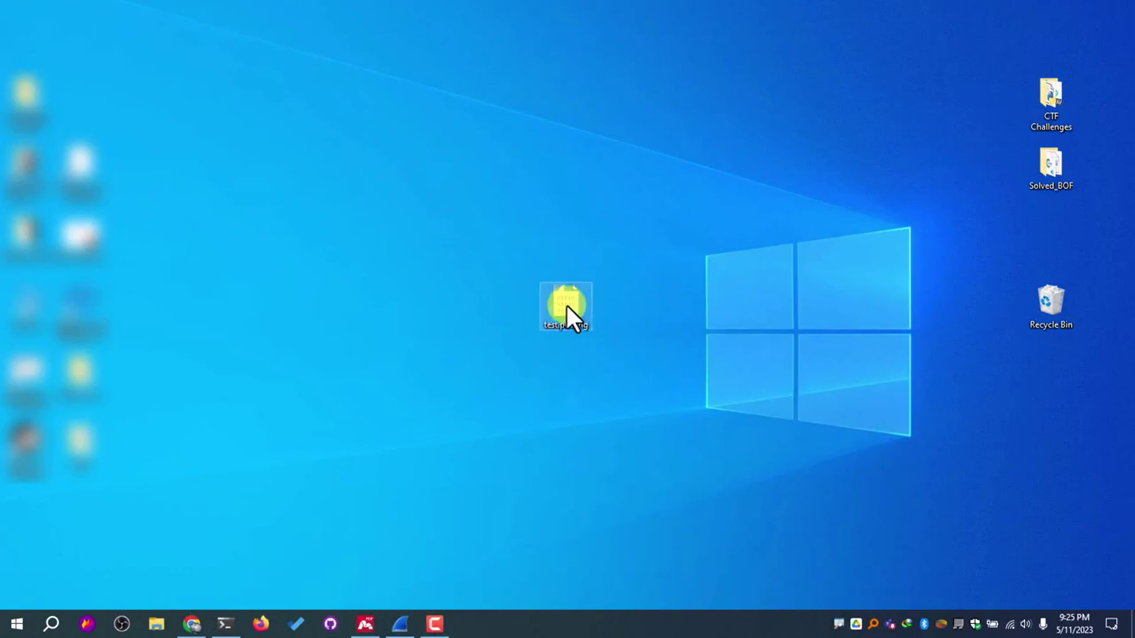
pyautogui.click(495, 332)
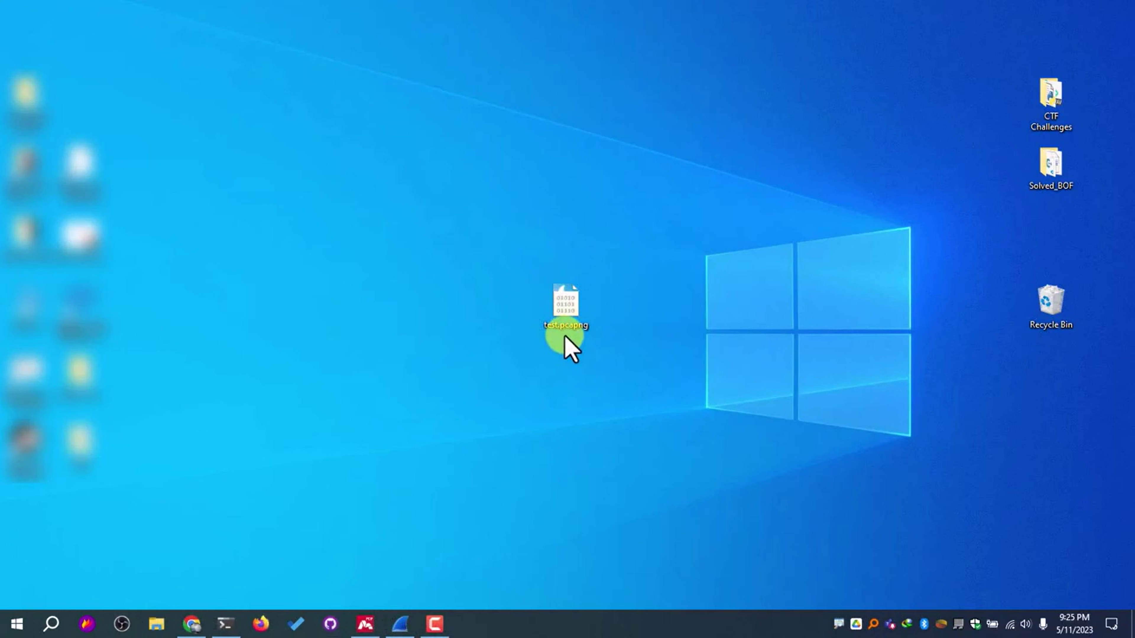
pyautogui.moveTo(509, 262); pyautogui.dragTo(627, 376)
pyautogui.click(397, 237)
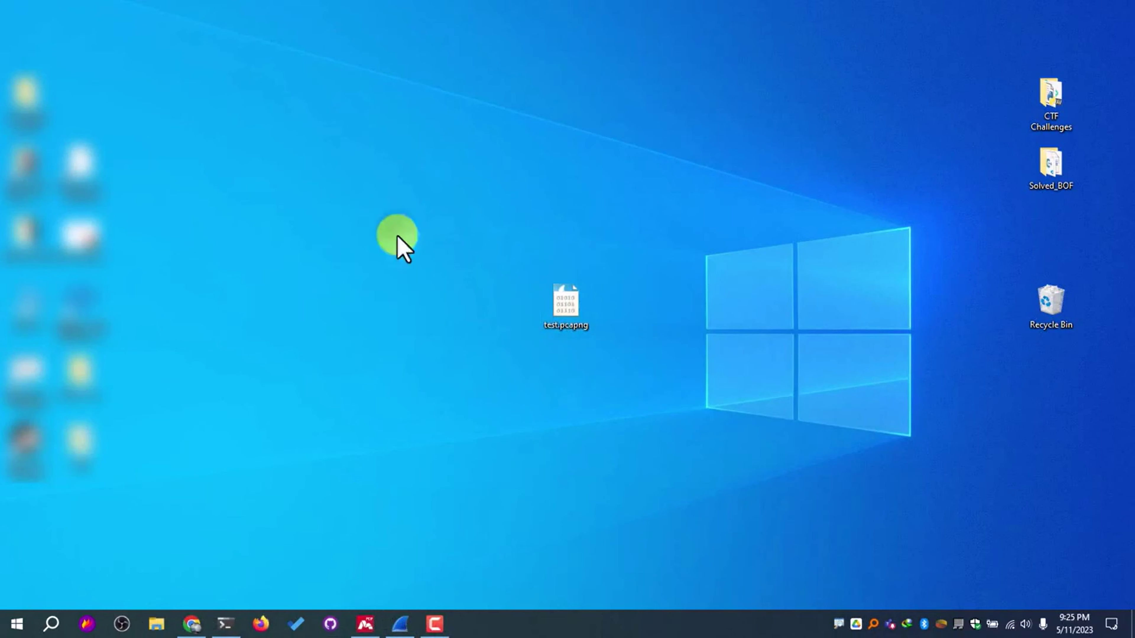
pyautogui.moveTo(456, 186); pyautogui.dragTo(672, 407)
pyautogui.click(470, 387)
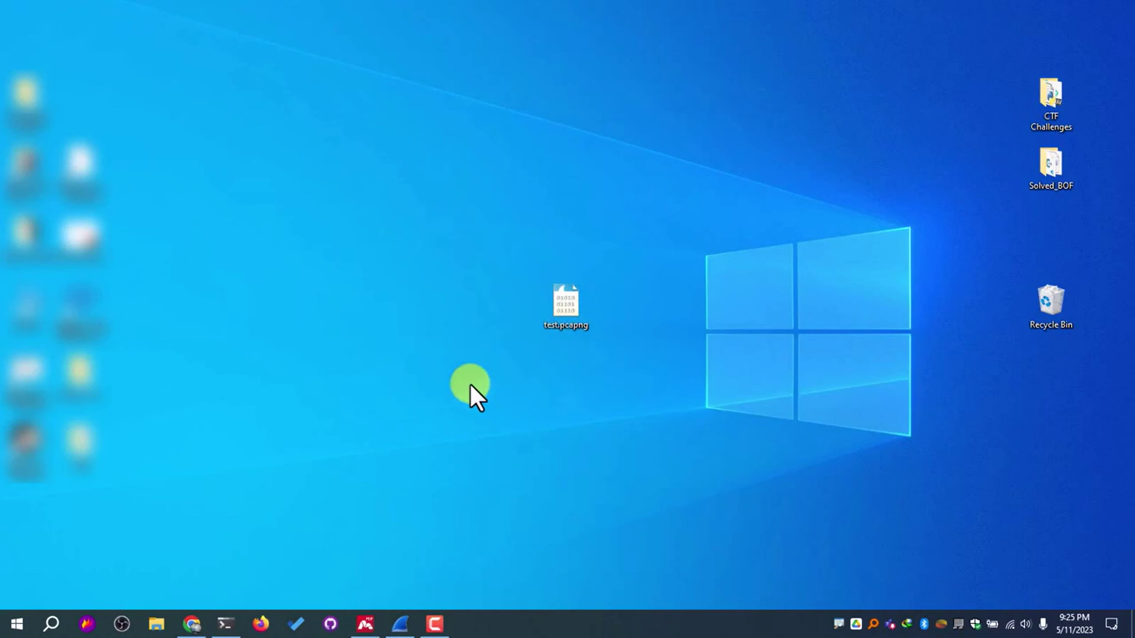